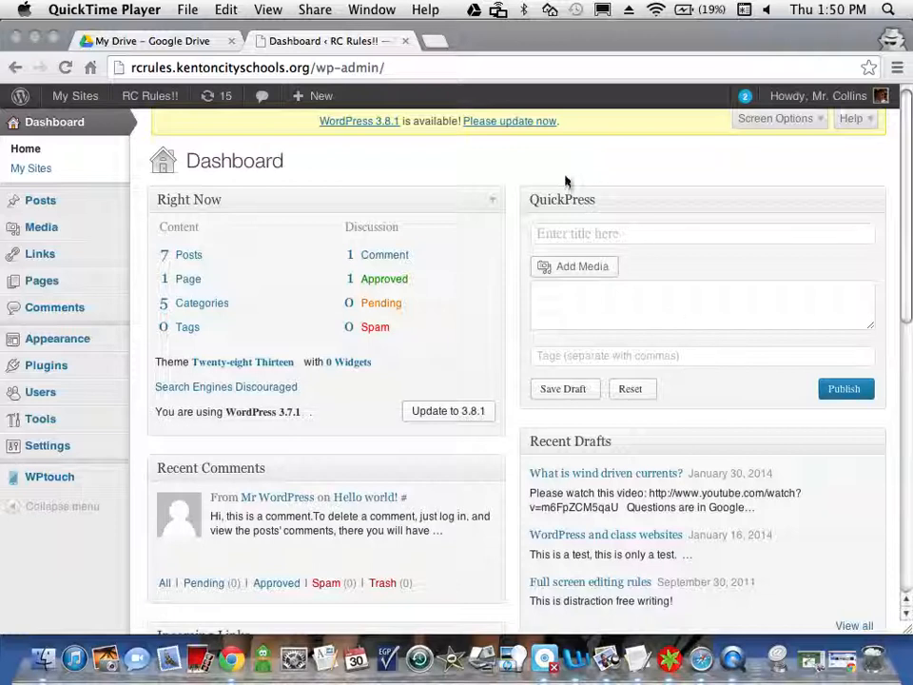
Search YouTube for "snow rollers" in a new browser tab and open the Snow Rollers OHIO video, leaving it paused.
click(434, 58)
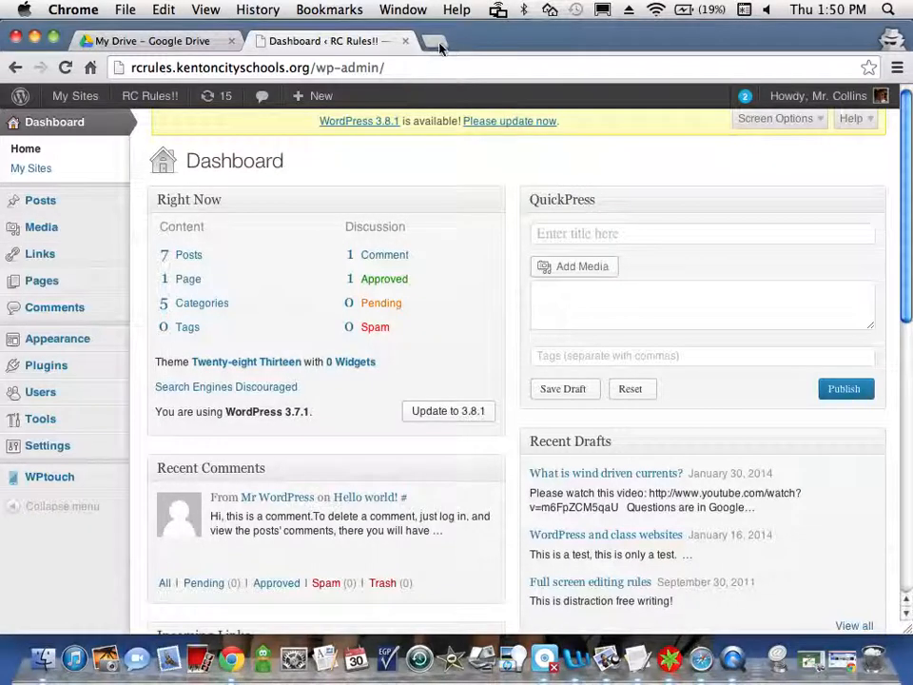
click(434, 41)
text(youtube)
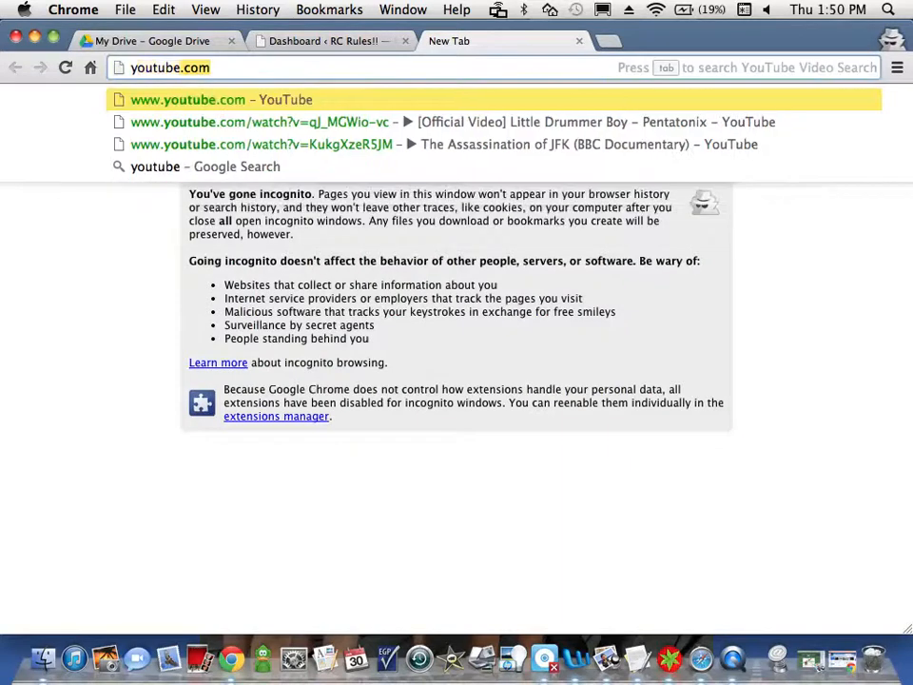
key(Tab)
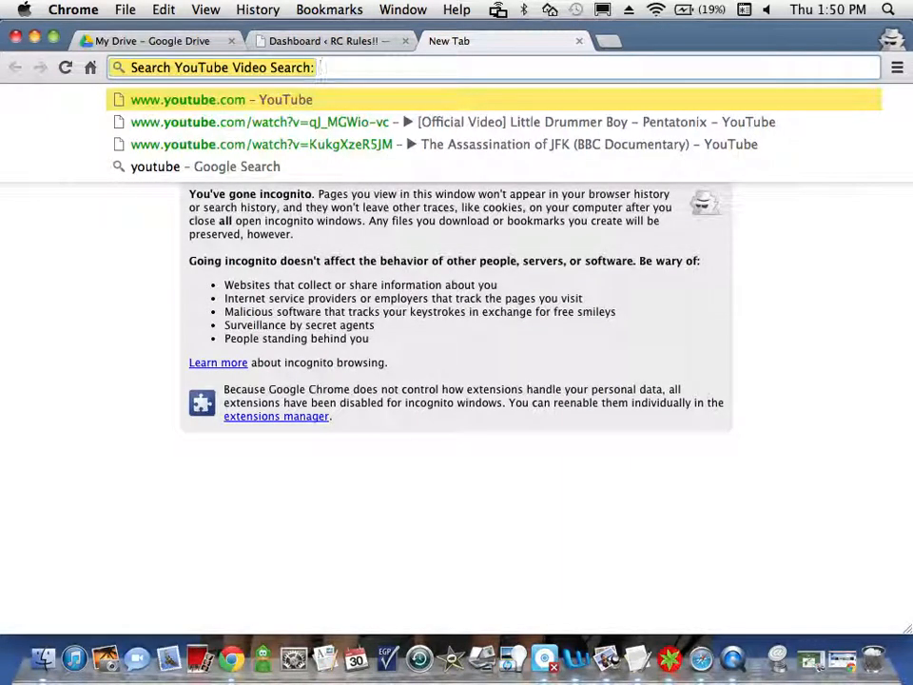
text(s)
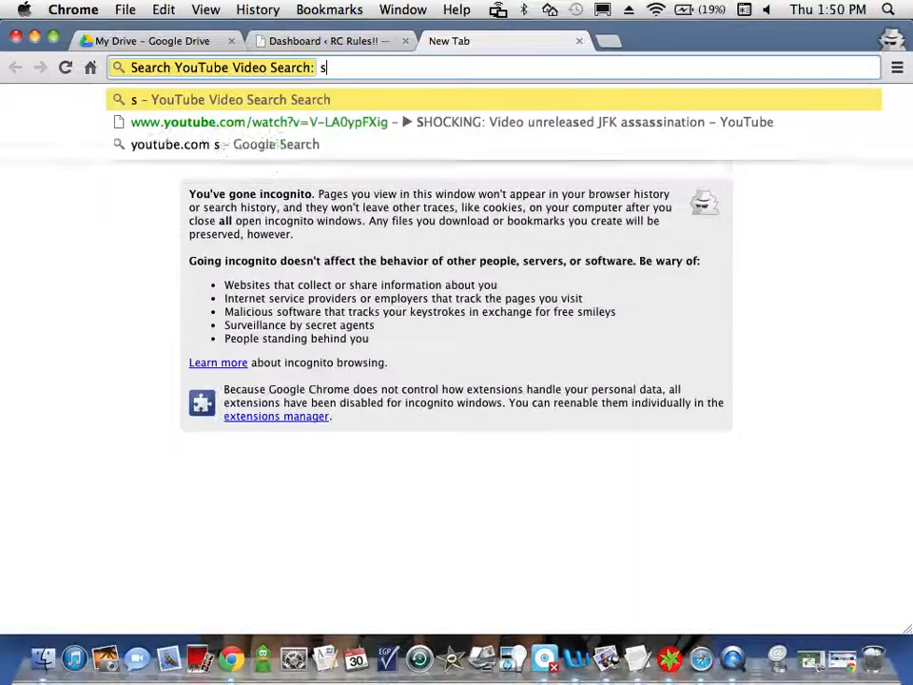
text(now rollers)
key(Return)
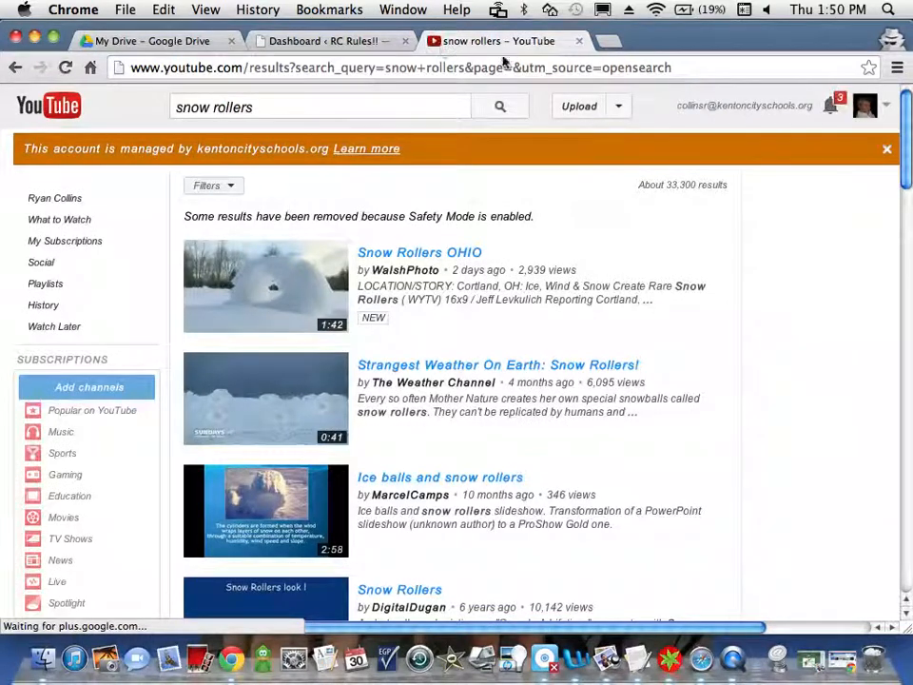
click(424, 257)
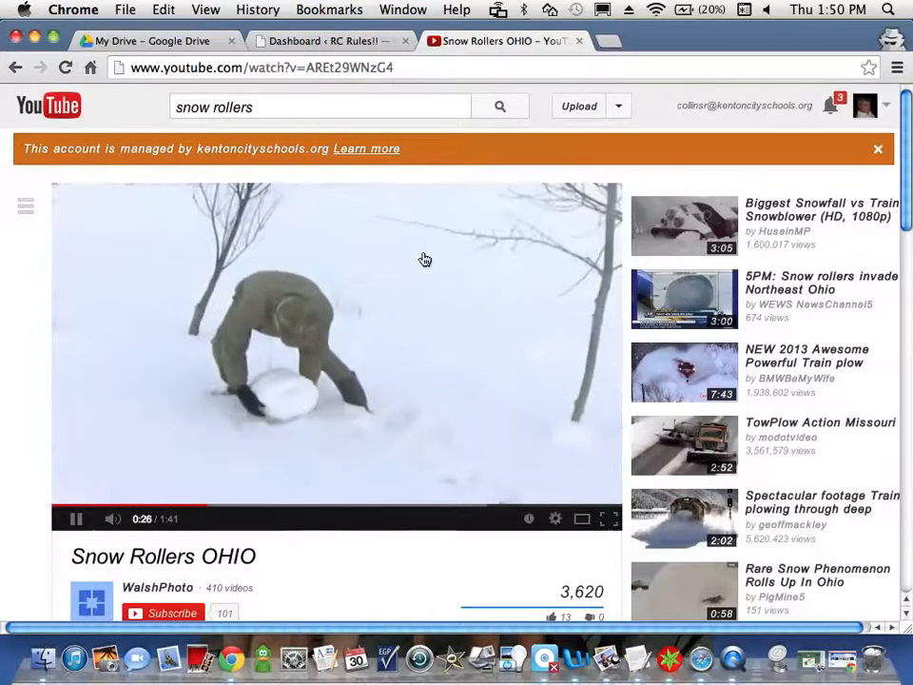
click(76, 525)
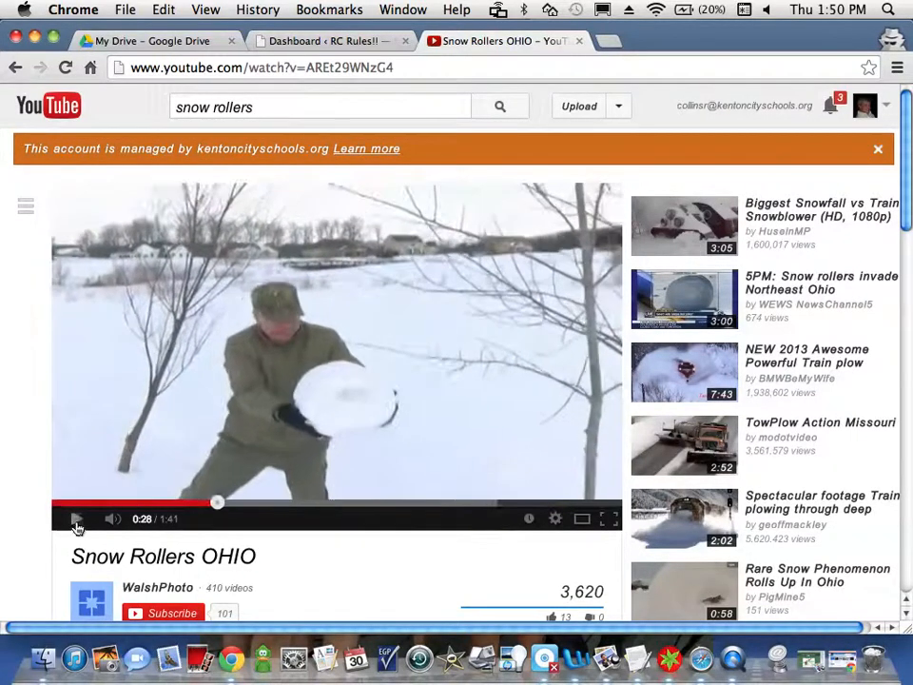
Return to the WordPress dashboard and create a new post titled "Snow rollers".
click(338, 40)
mouse_move(41, 200)
click(183, 219)
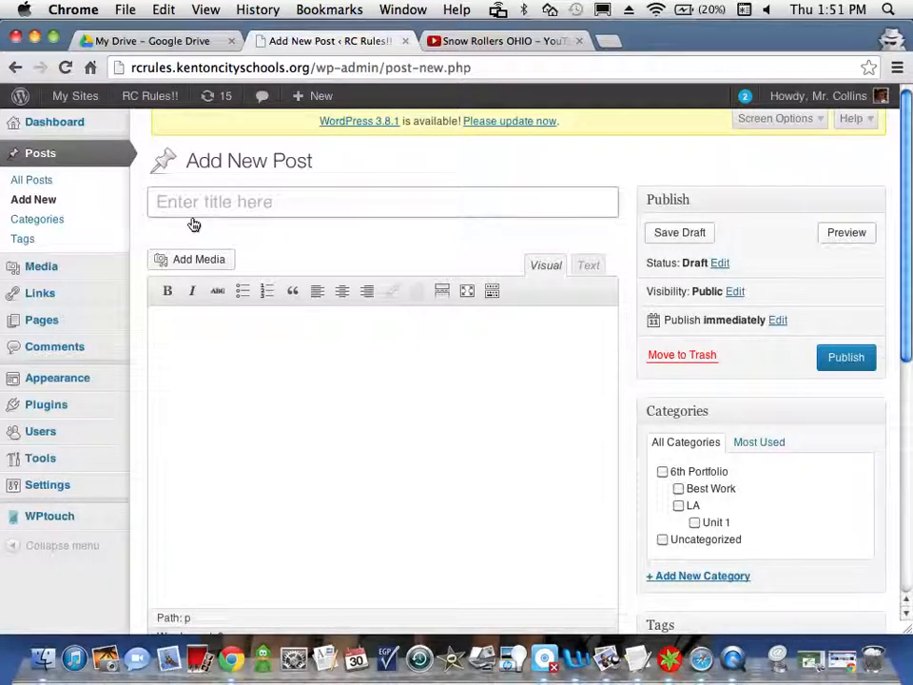
text(Sn)
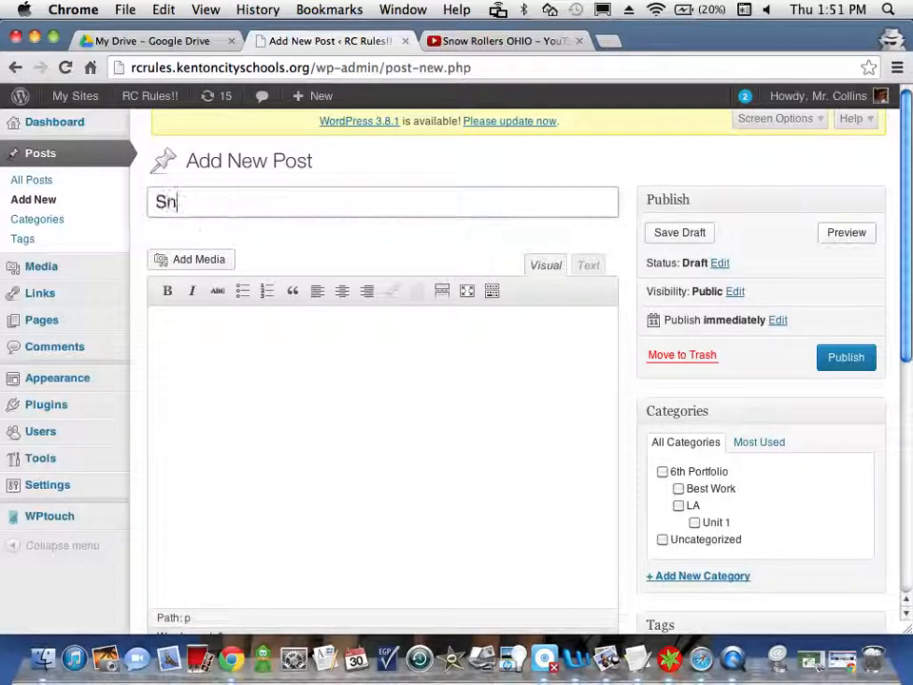
text(ow rollers)
Write the lines "Watch the video" and "And do this:" in the post body, with an empty line between them.
click(205, 344)
text(Watch)
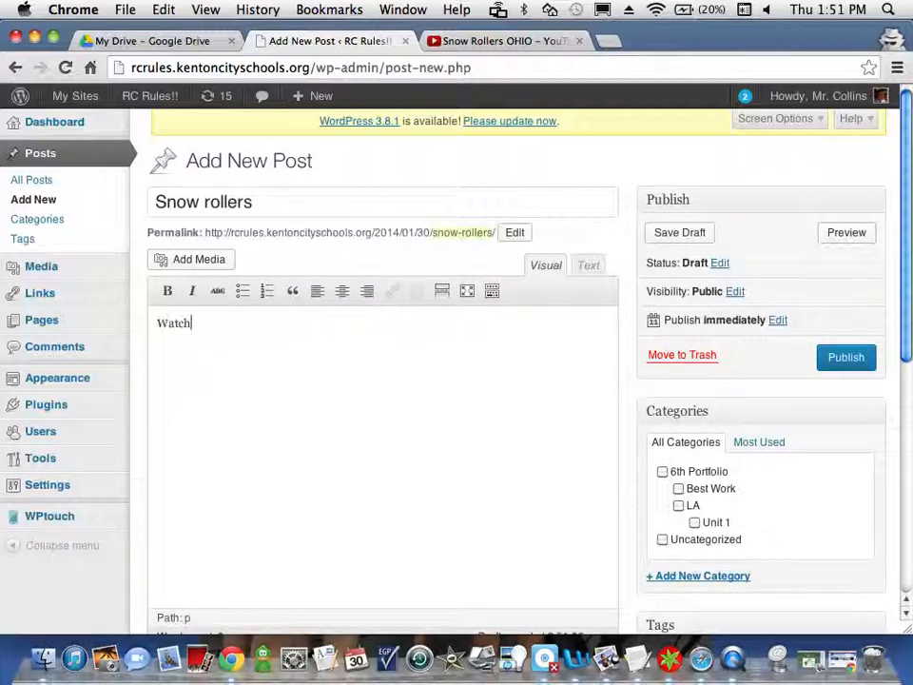
text( the video)
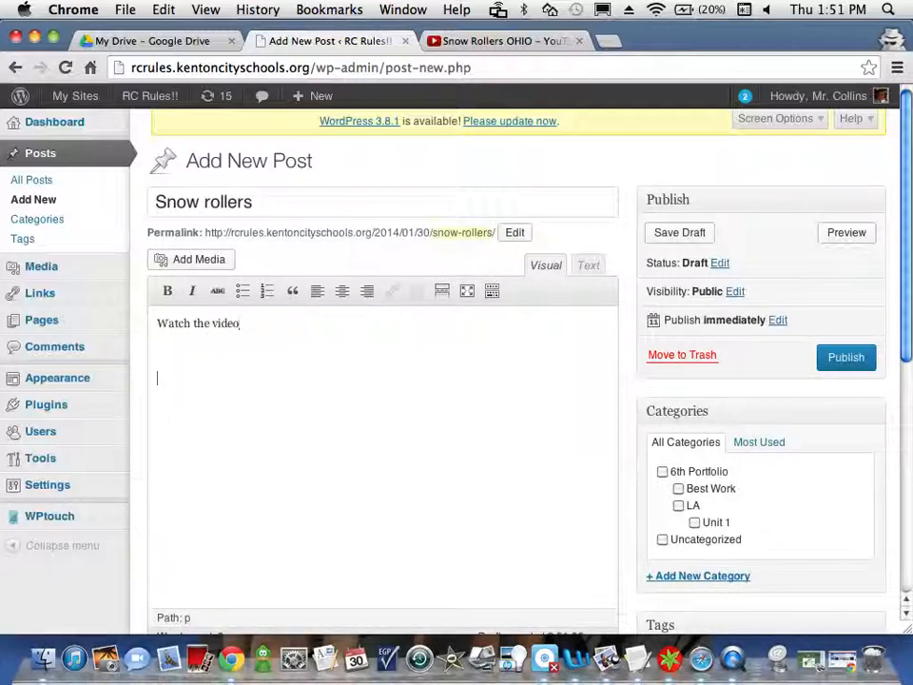
key(Return)
text(And do)
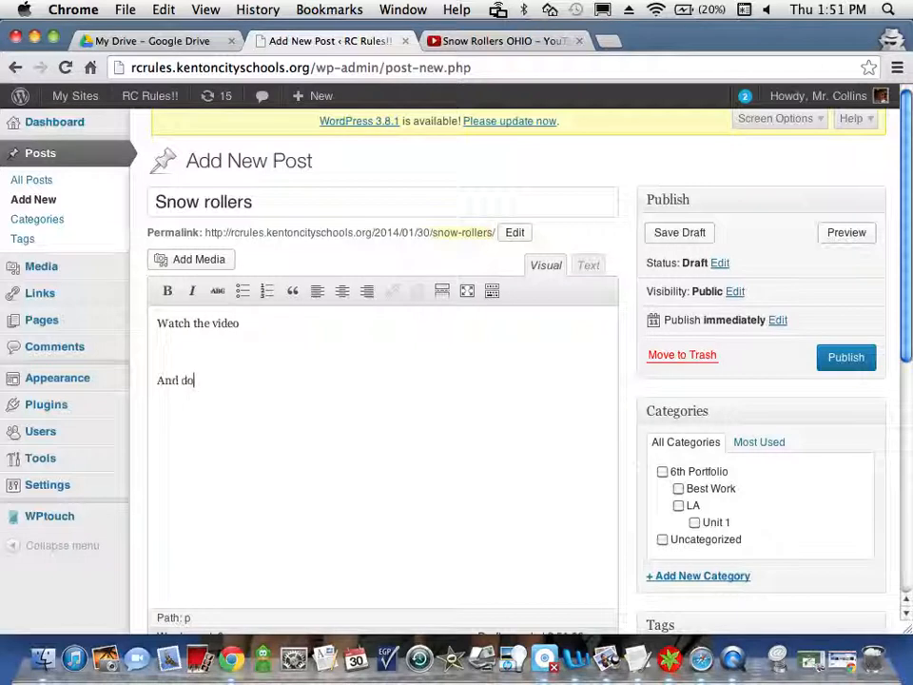
text( this:)
key(Return)
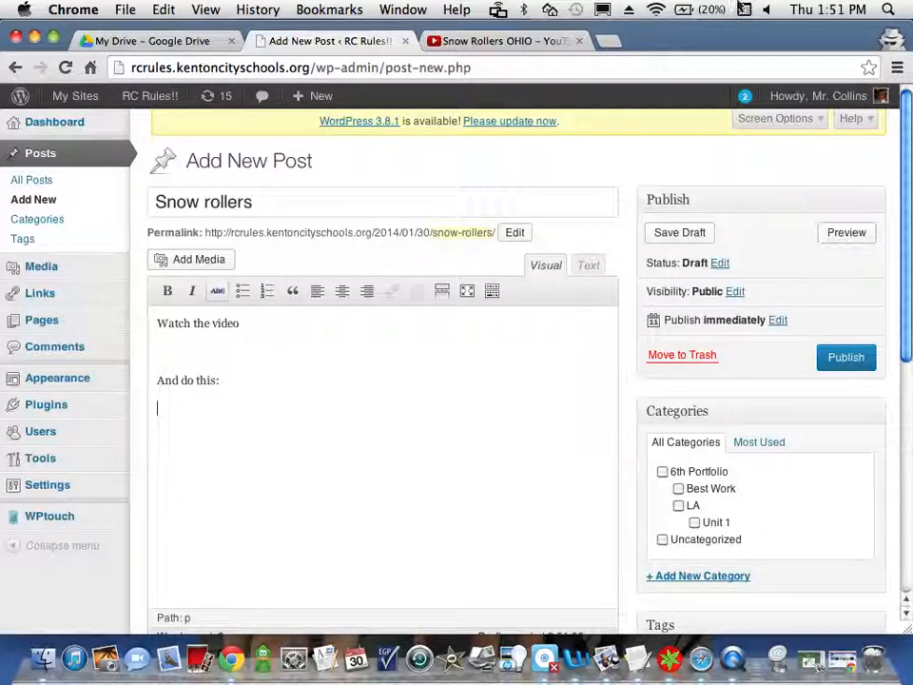
Copy the web address of the Snow Rollers OHIO video from its YouTube page.
click(470, 46)
click(327, 44)
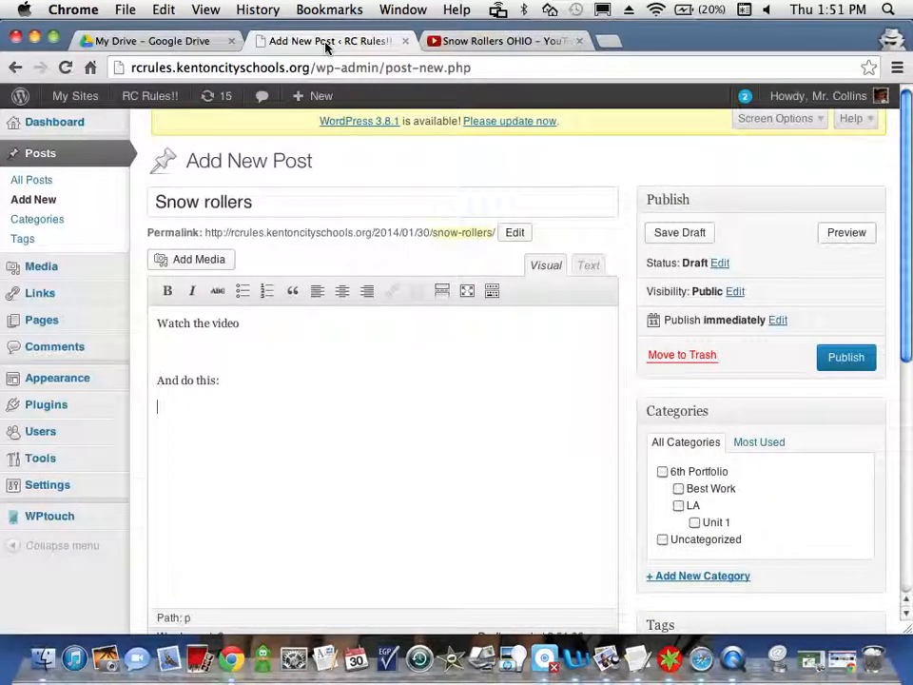
click(502, 43)
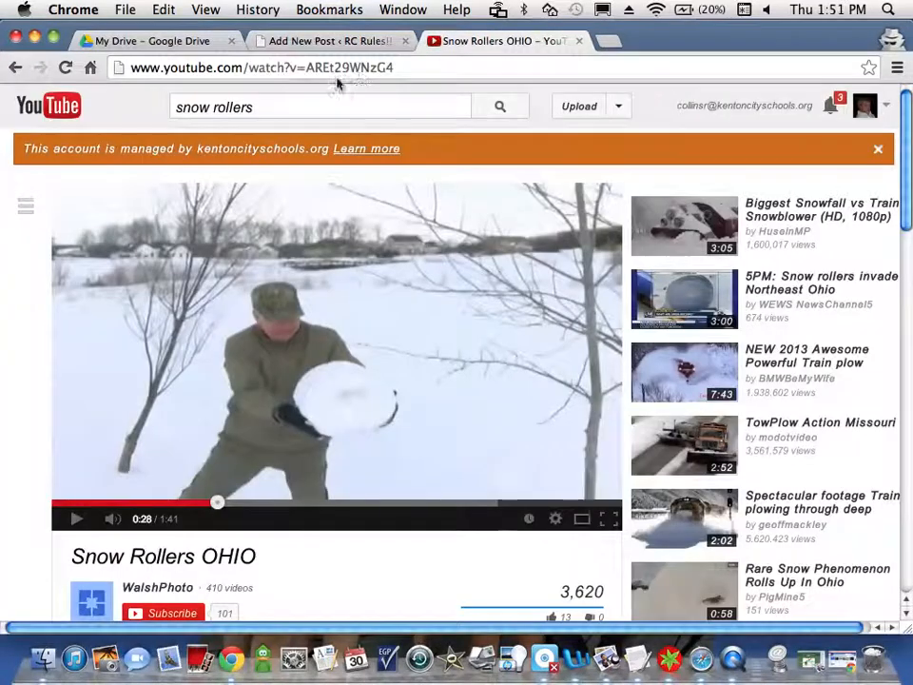
drag(400, 68, 135, 59)
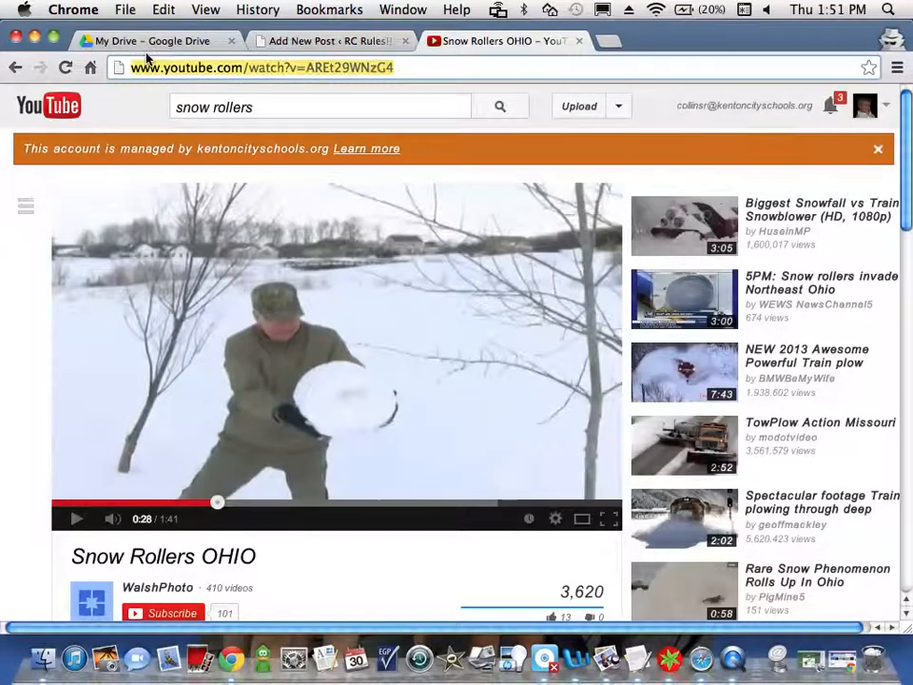
click(163, 10)
click(178, 94)
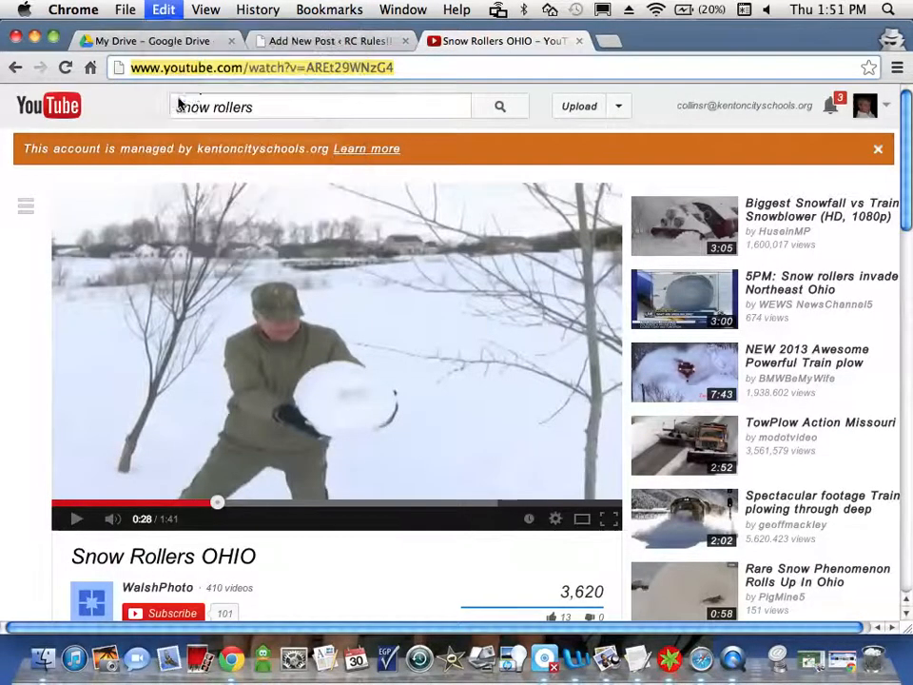
Paste the copied video address into the WordPress post, on the empty line between the two text lines.
click(326, 40)
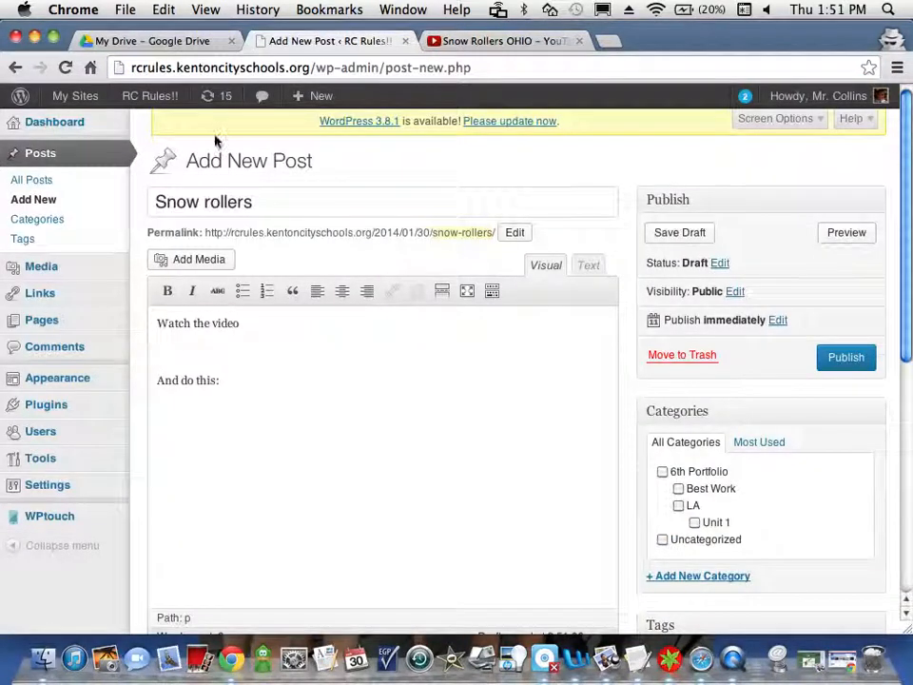
click(163, 10)
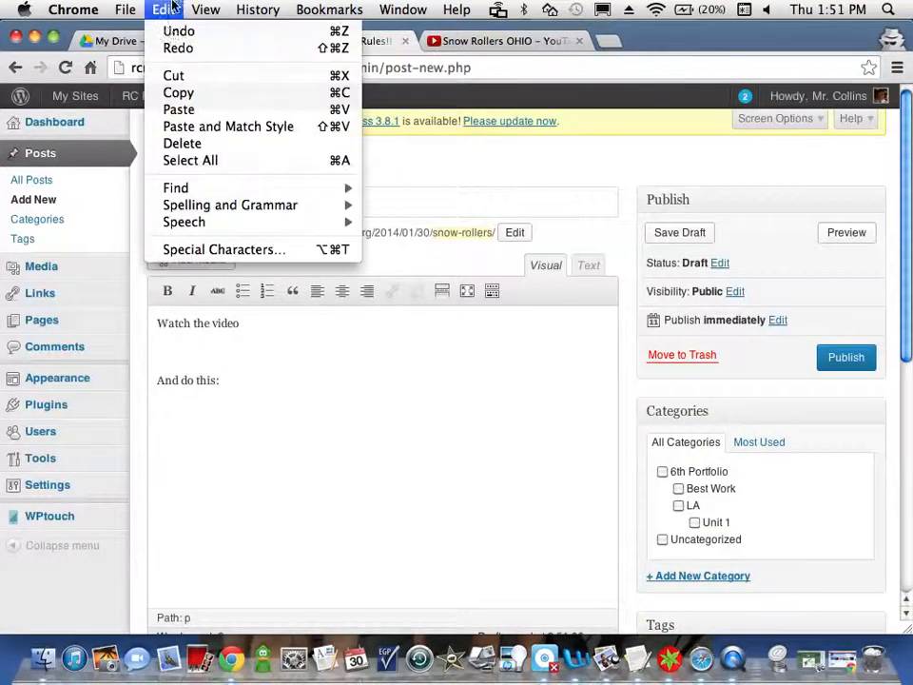
click(178, 111)
click(219, 427)
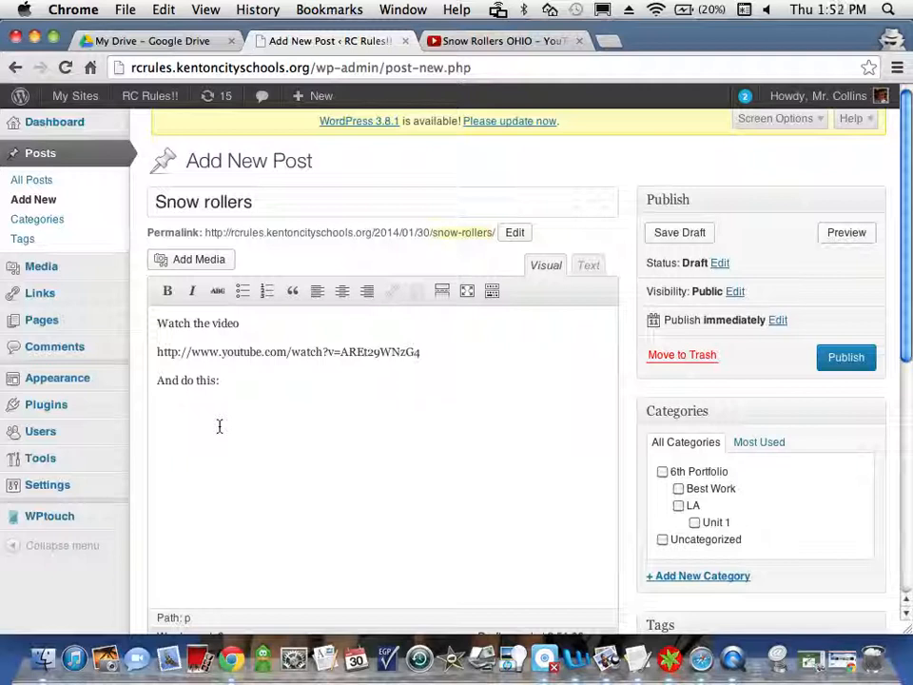
Preview the Snow rollers post to check the embedded video against the editor text and the YouTube page.
click(858, 236)
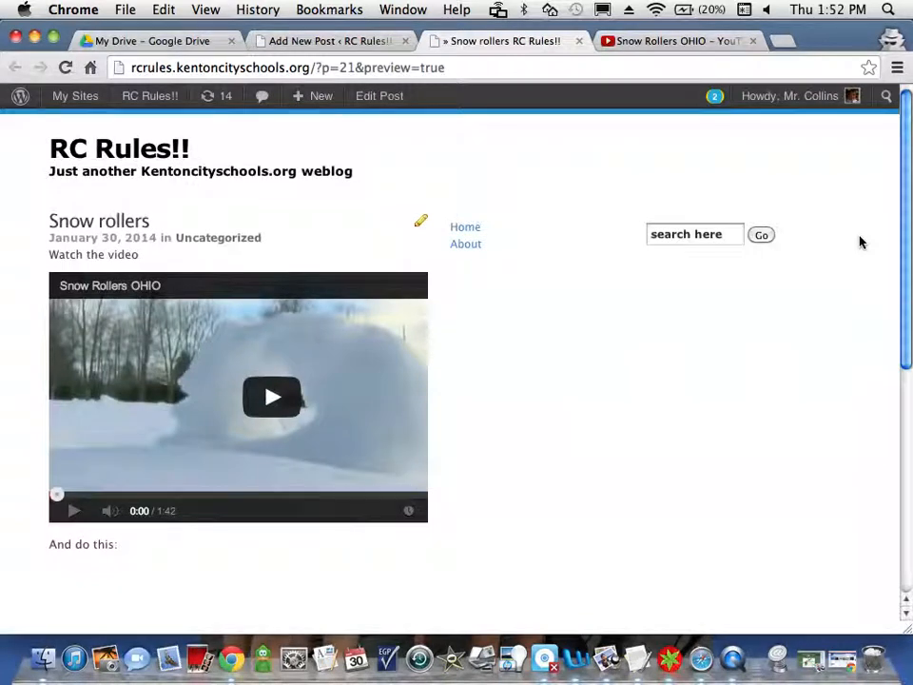
click(313, 43)
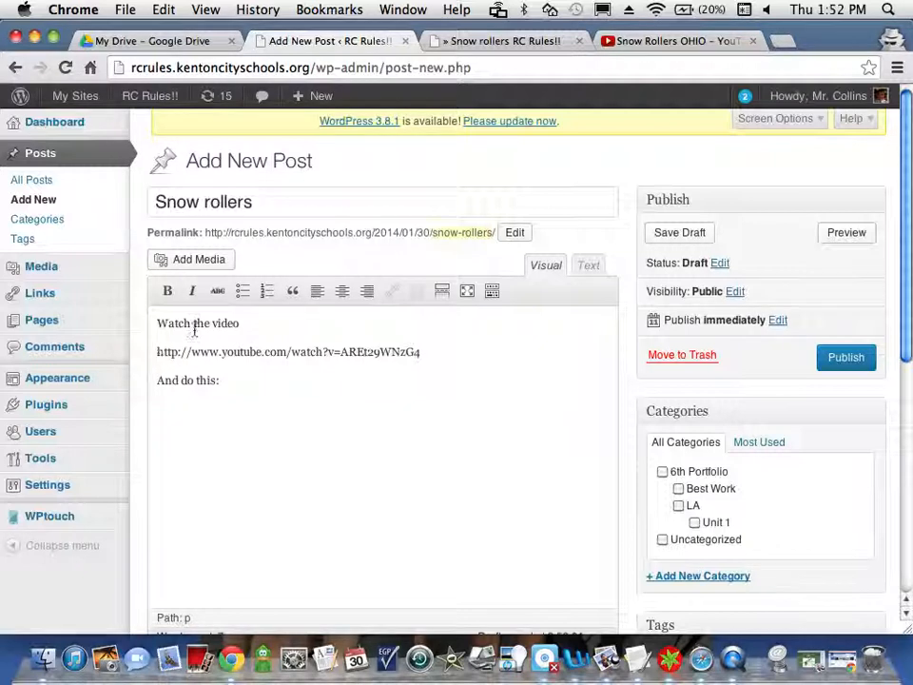
click(675, 42)
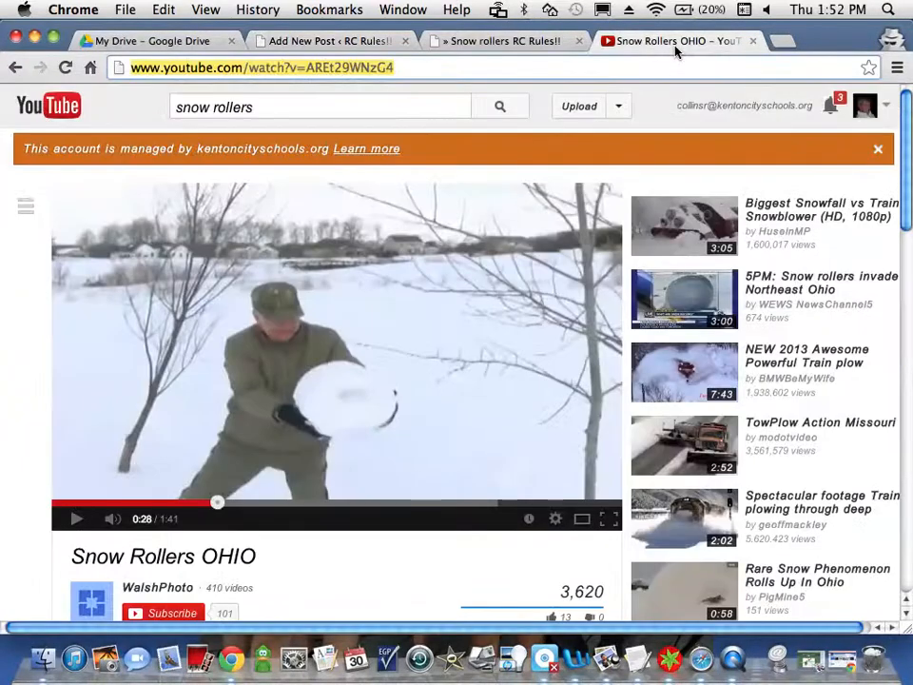
click(498, 42)
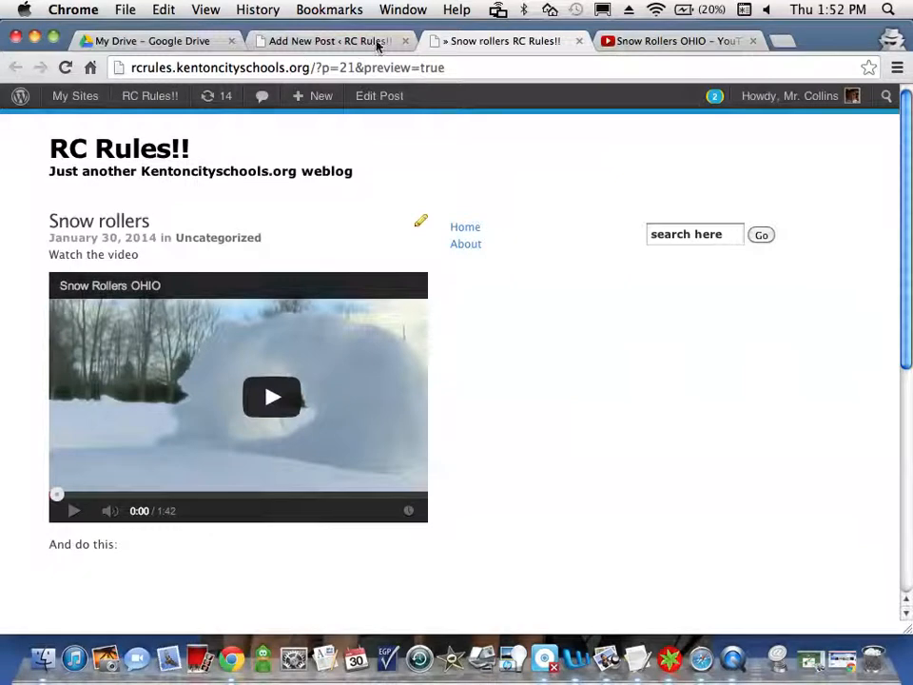
click(310, 41)
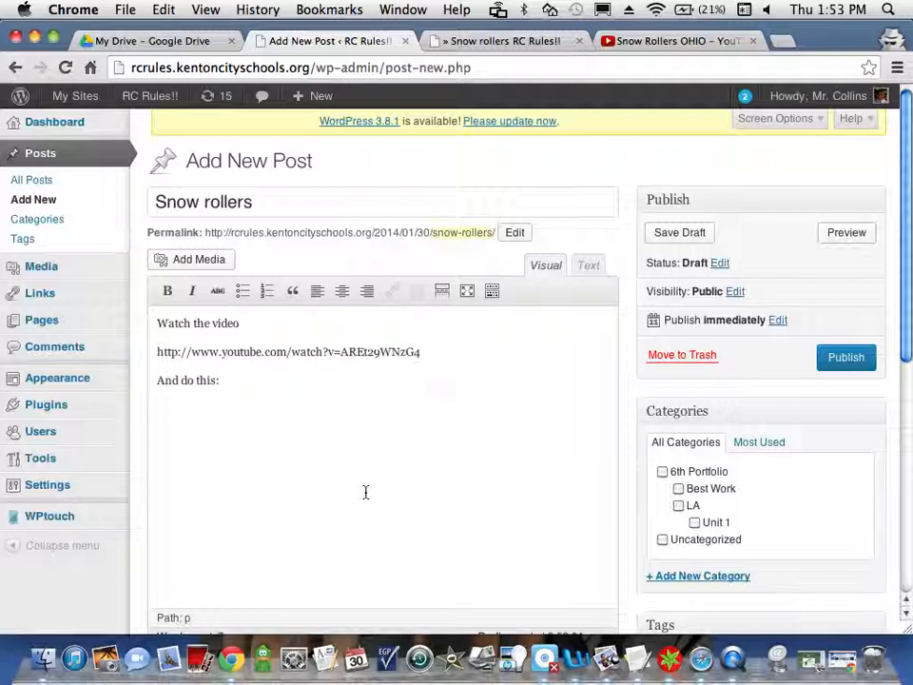
Switch to Google Drive, create a new form and title it "Youtube Video embedding training".
key(Return)
click(159, 44)
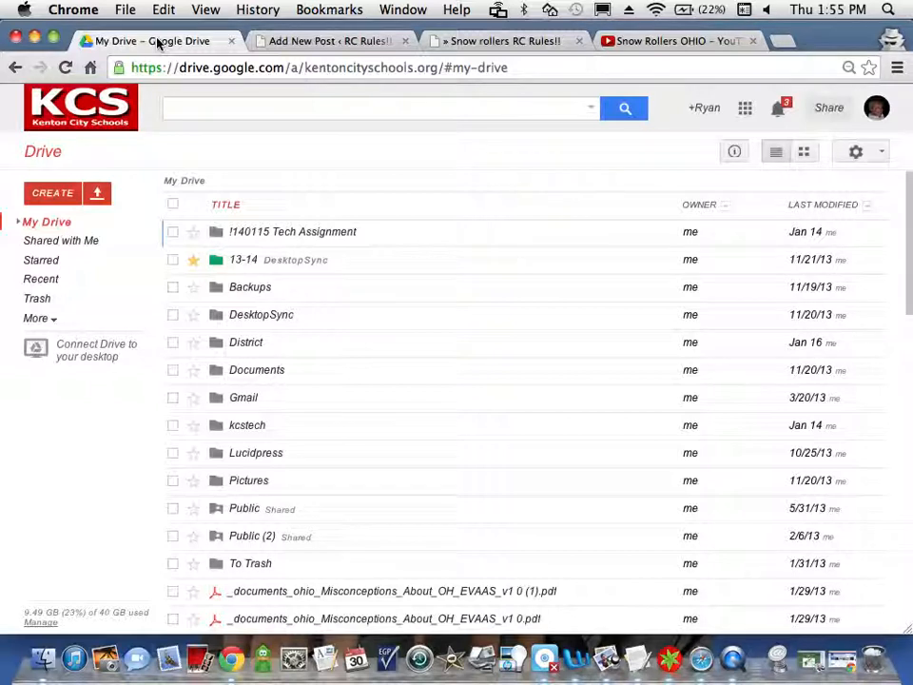
click(72, 196)
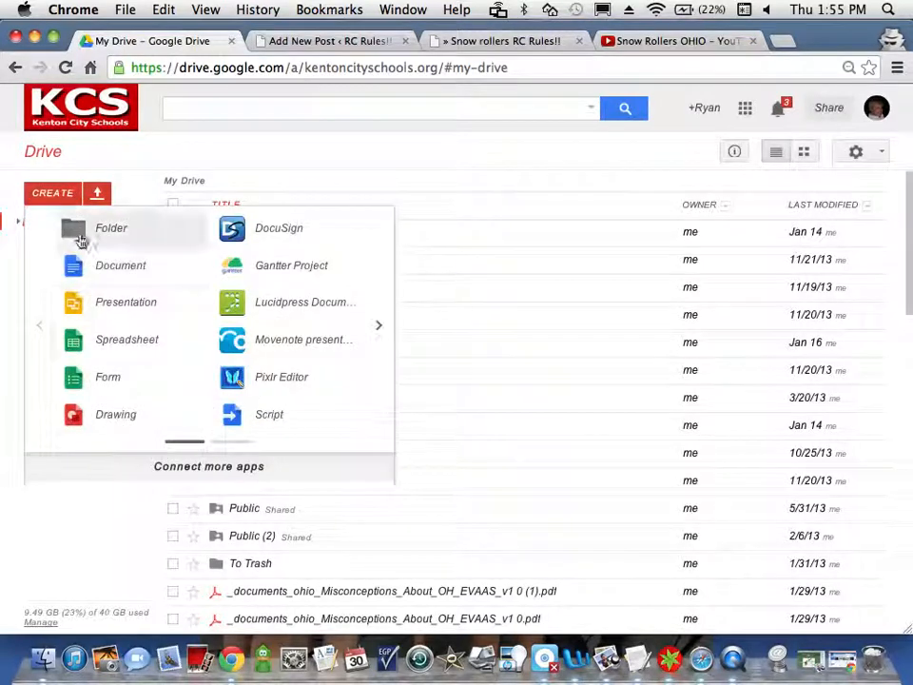
click(108, 380)
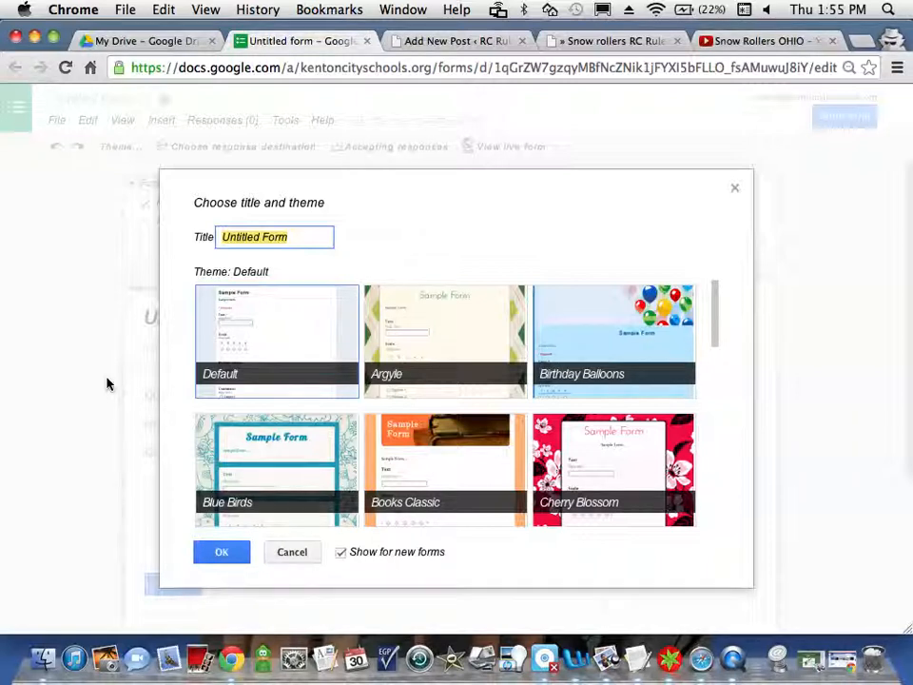
text(G)
key(BackSpace)
text(Yourtube Video )
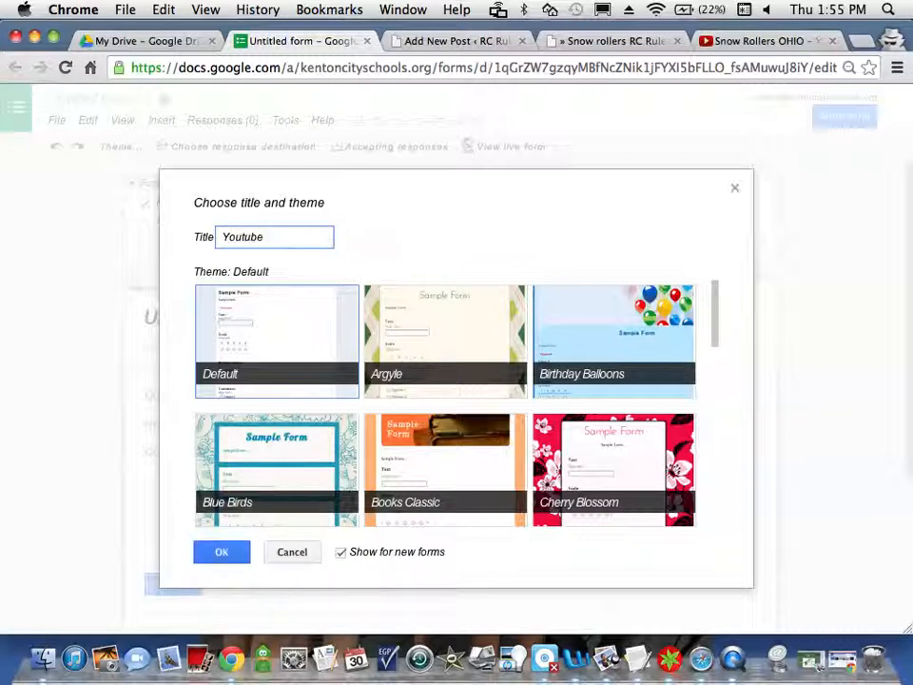
text(embedding training)
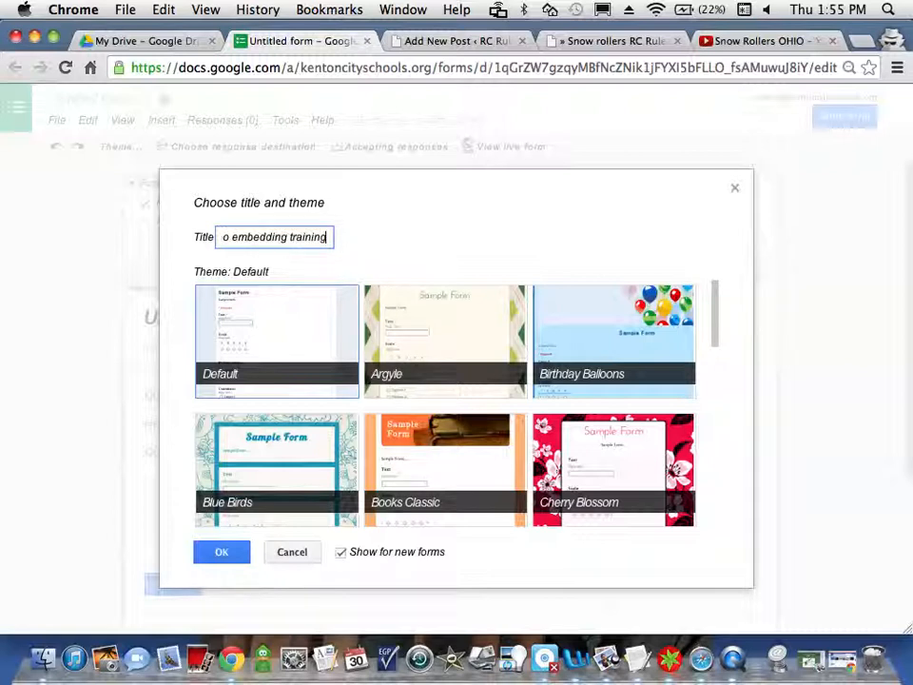
Browse the available form themes, choose Notepaper and confirm the form's title and theme.
scroll(418, 324, down, 3)
scroll(462, 383, down, 3)
scroll(462, 383, up, 5)
scroll(463, 383, down, 10)
scroll(463, 384, up, 4)
scroll(462, 384, down, 3)
scroll(462, 383, up, 3)
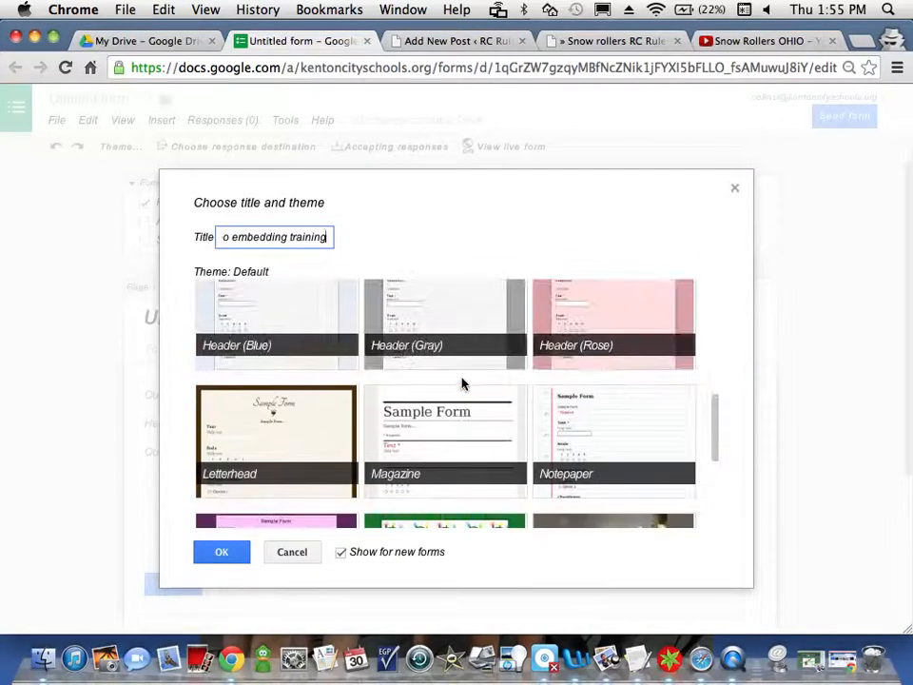
scroll(462, 383, down, 2)
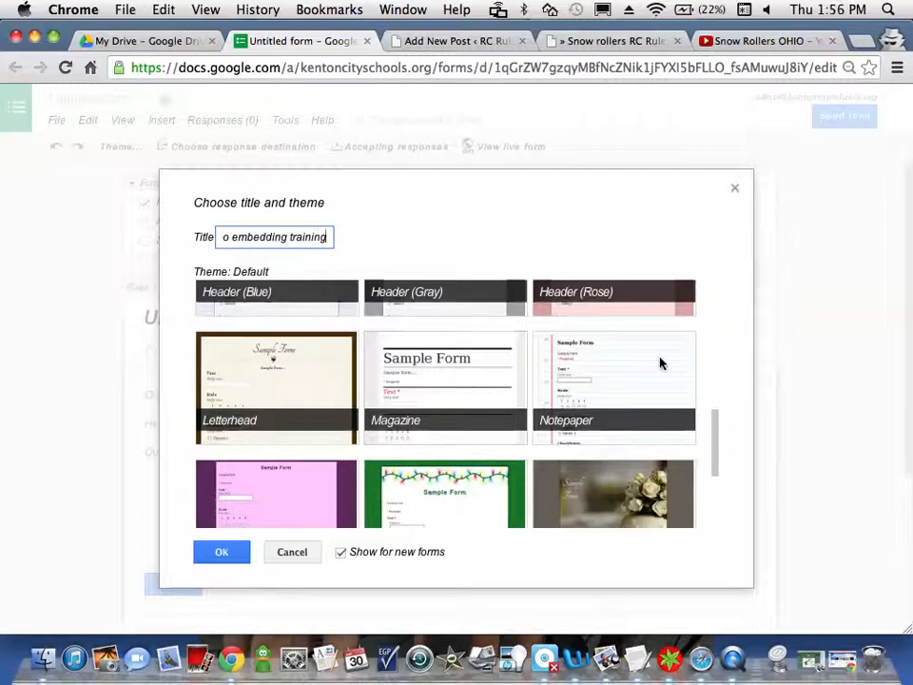
click(658, 363)
click(221, 552)
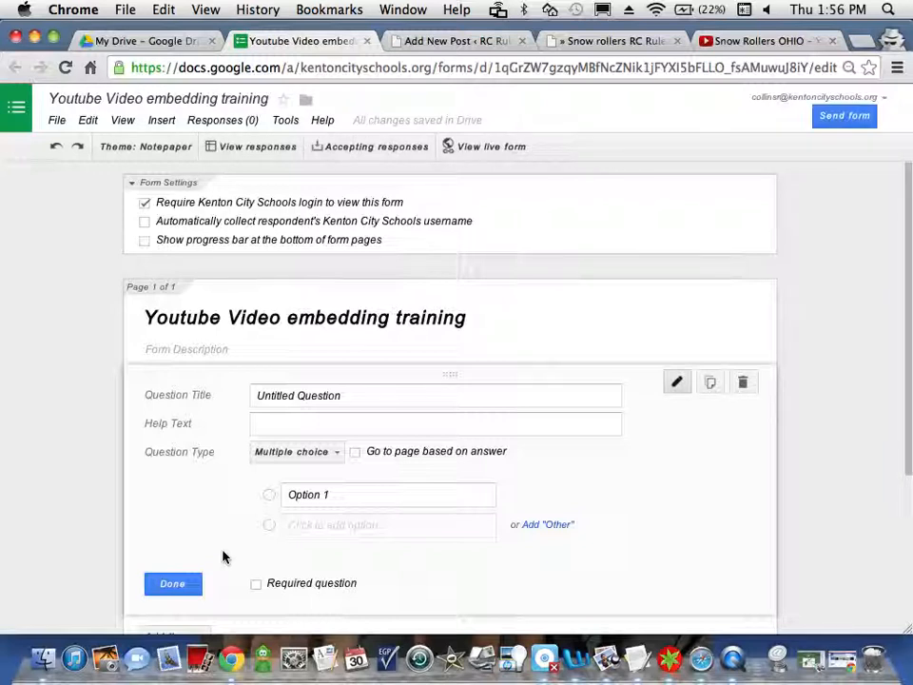
Set the form to automatically collect each respondent's Kenton City Schools username.
click(144, 221)
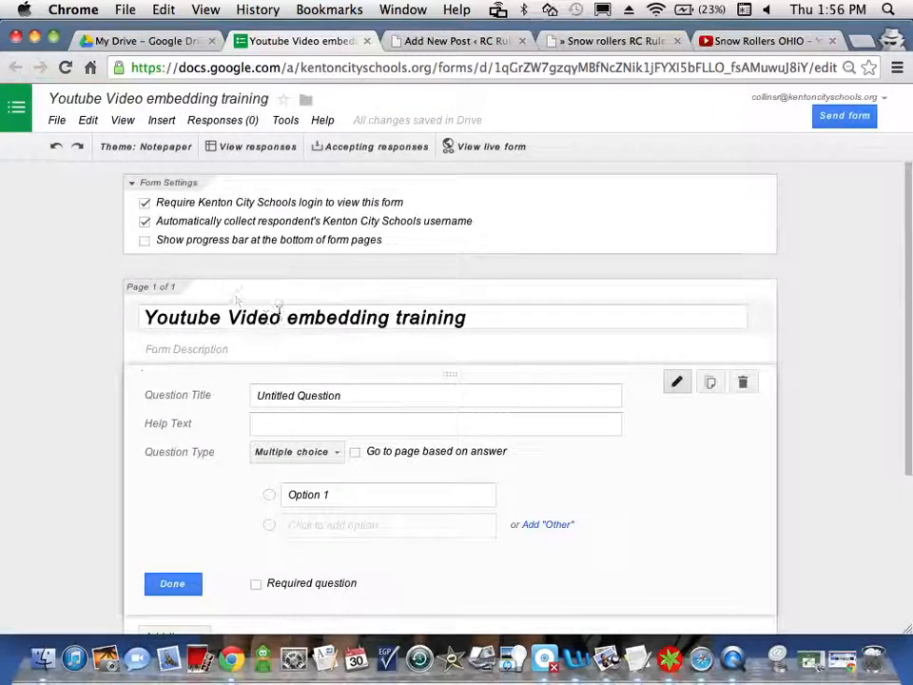
scroll(282, 326, down, 2)
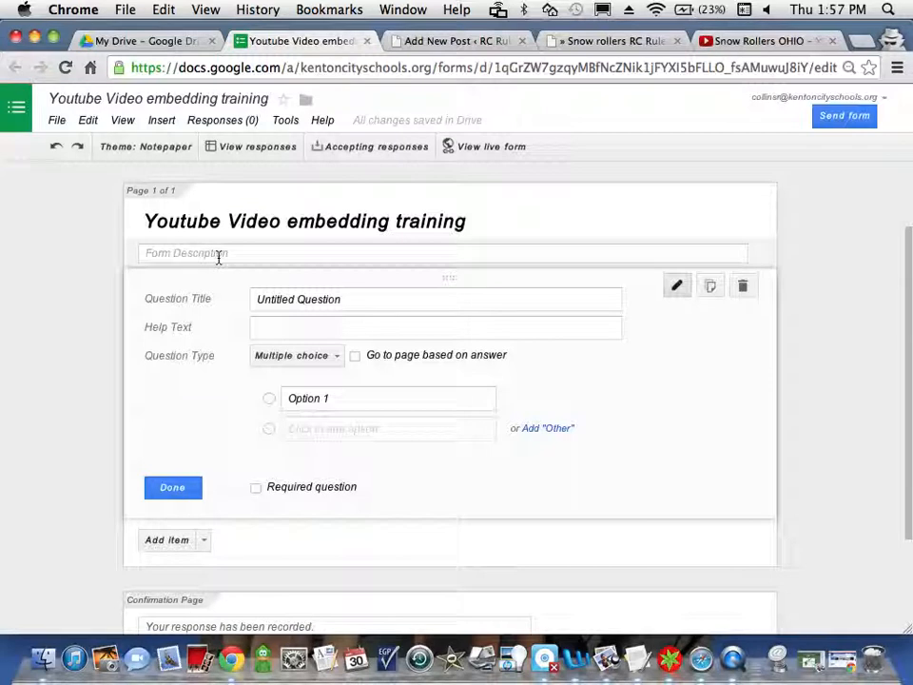
Title the form's first question "Do snow rollers form in Ohio?" and leave its help text empty.
click(347, 301)
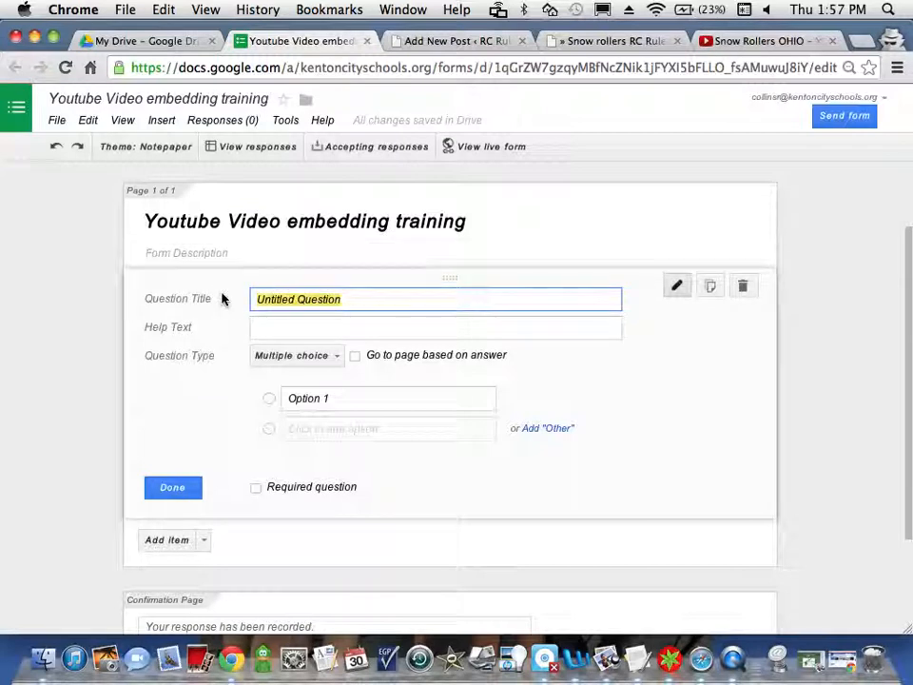
text(Do snow )
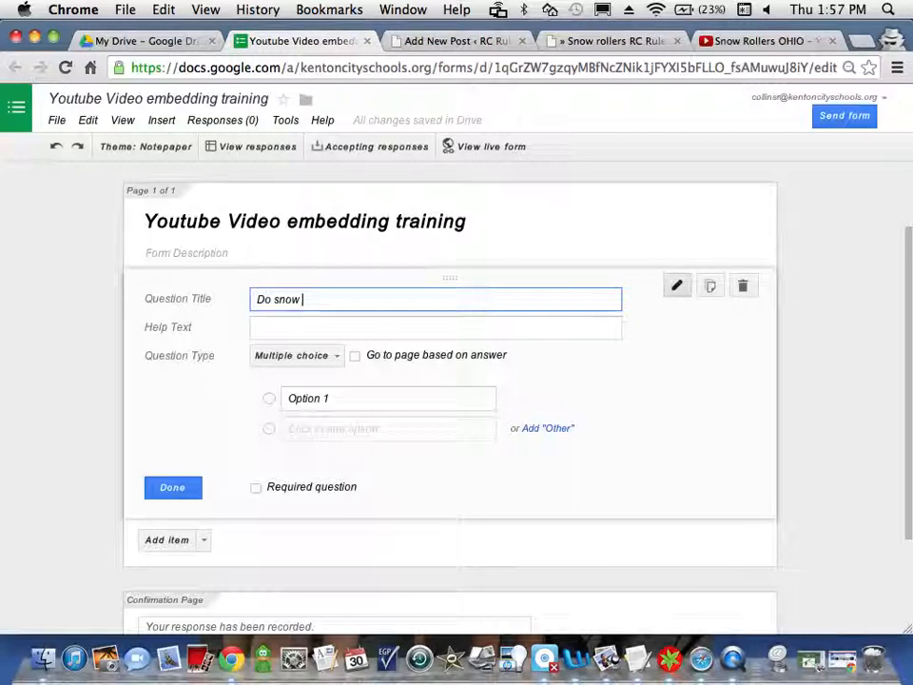
text(rollers form )
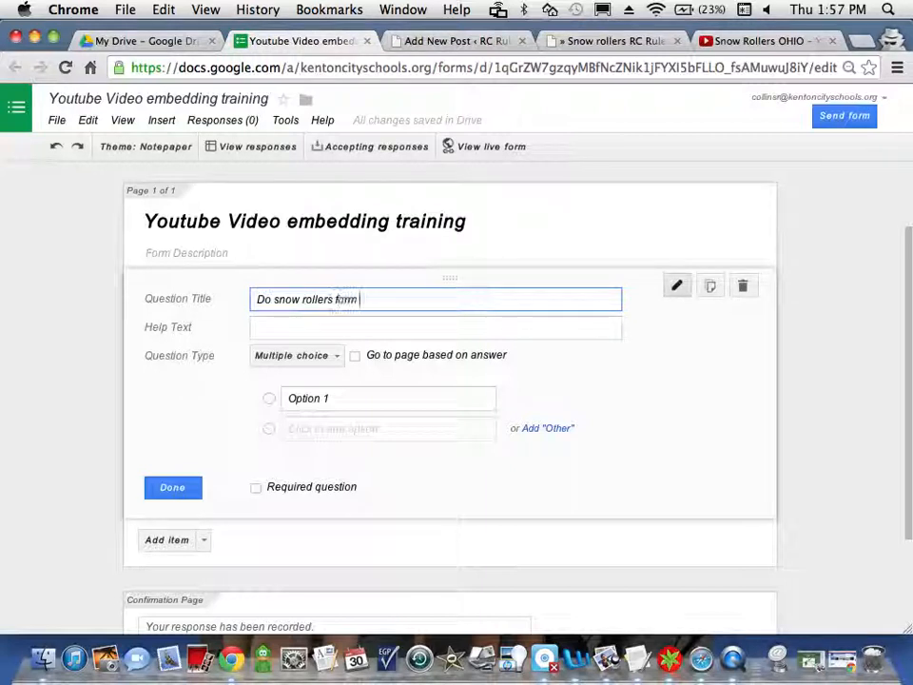
text(in Ohio?)
click(274, 328)
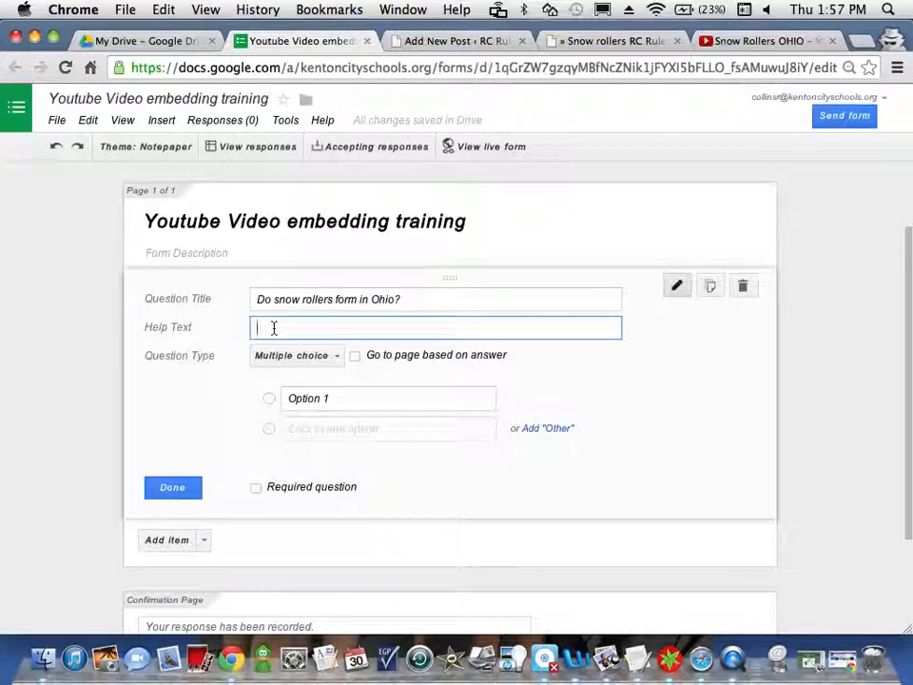
Make the question a "Choose from a list" type with the options True and False, and finish editing it.
click(341, 357)
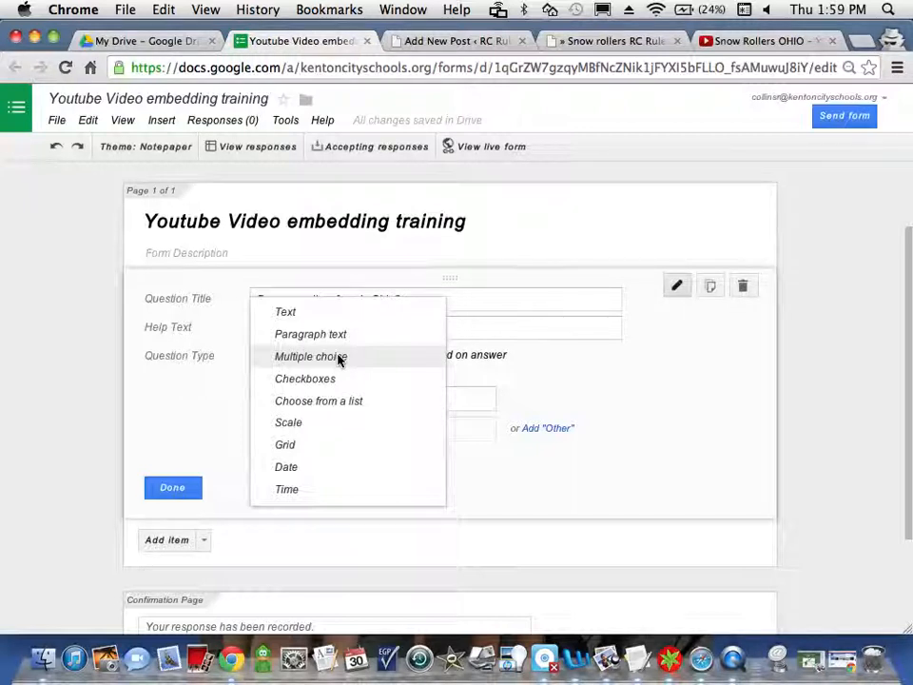
click(317, 401)
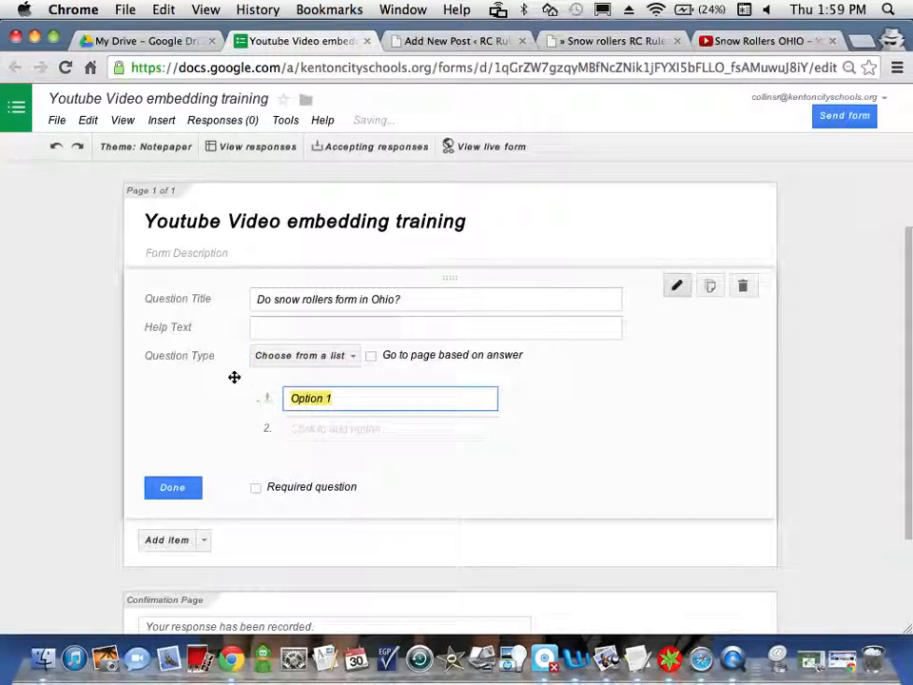
text(True)
key(Return)
text(False)
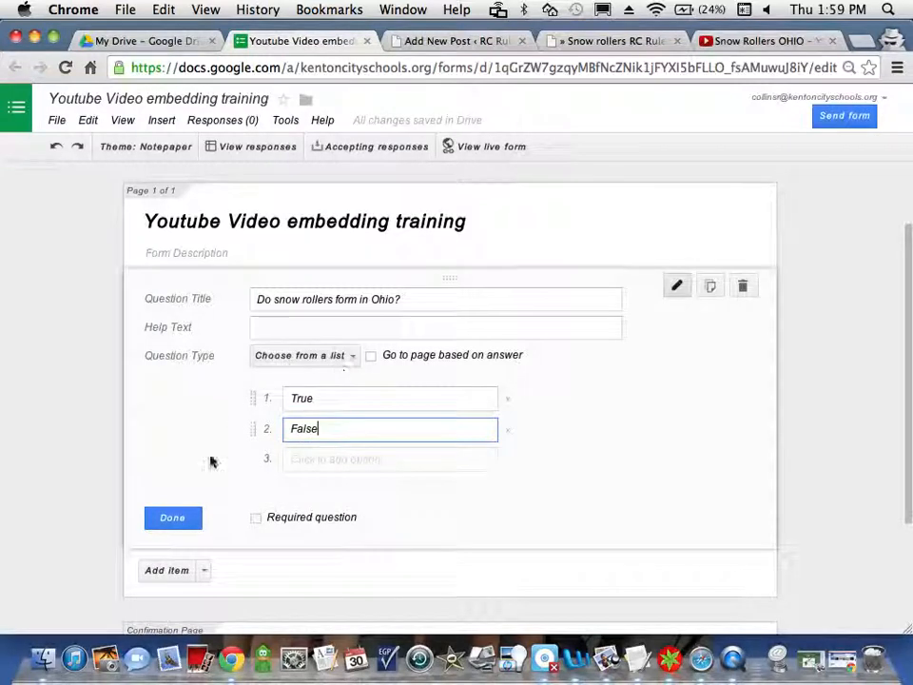
click(183, 522)
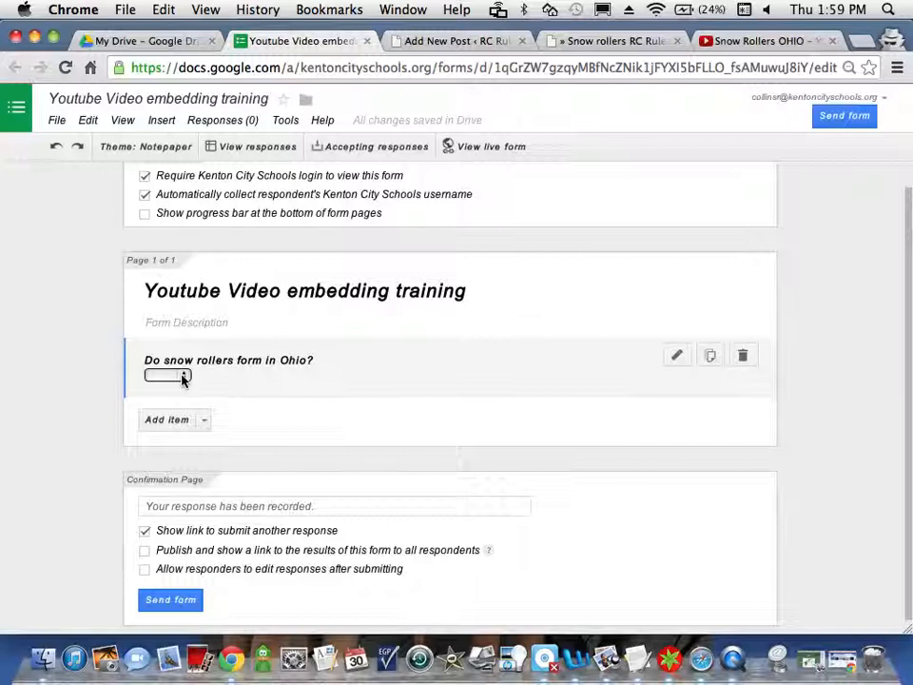
Reopen the snow rollers question, change its type to Multiple choice and finish editing it.
click(676, 356)
click(341, 420)
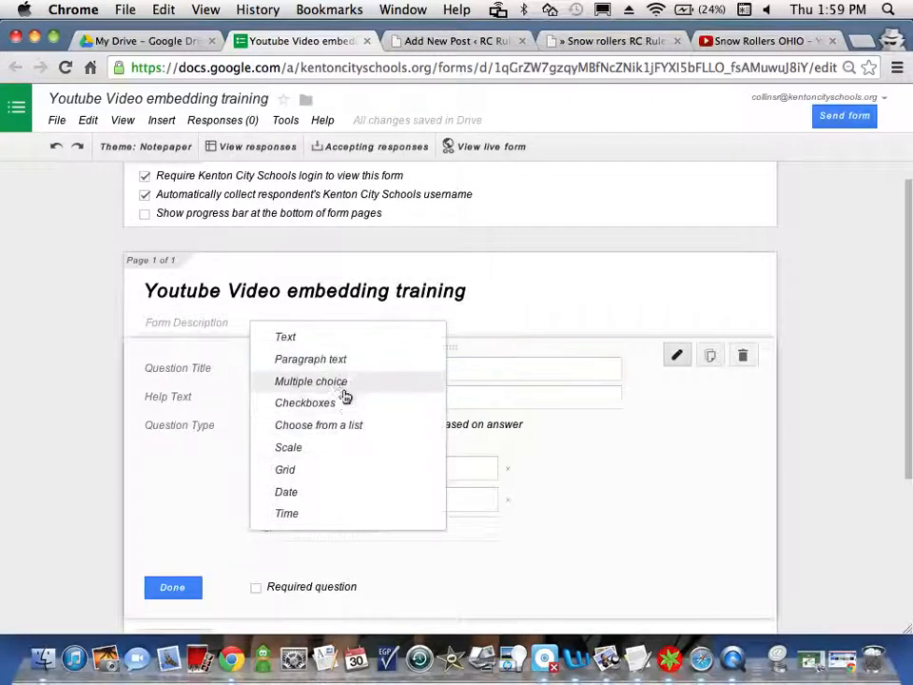
click(337, 382)
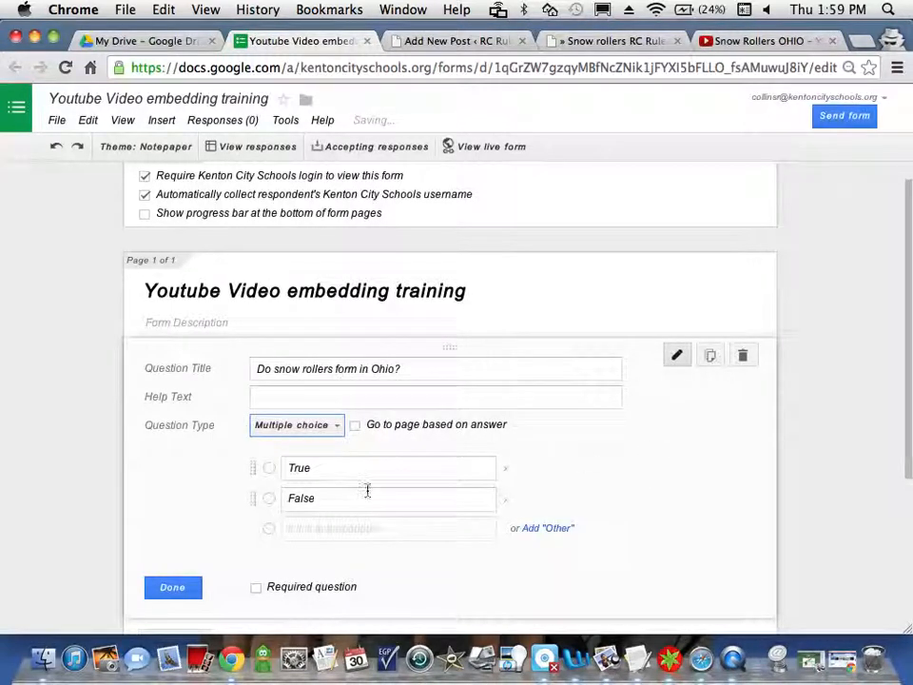
click(173, 588)
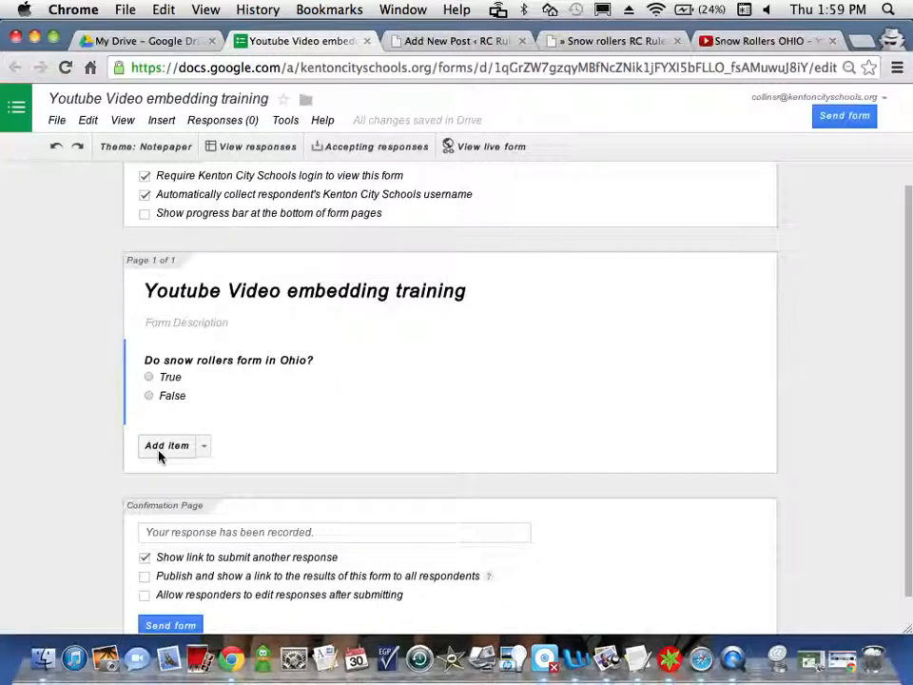
On the confirmation page, disable the link to submit another response and enable publishing a results link to all respondents.
scroll(82, 519, down, 1)
scroll(82, 519, down, 1)
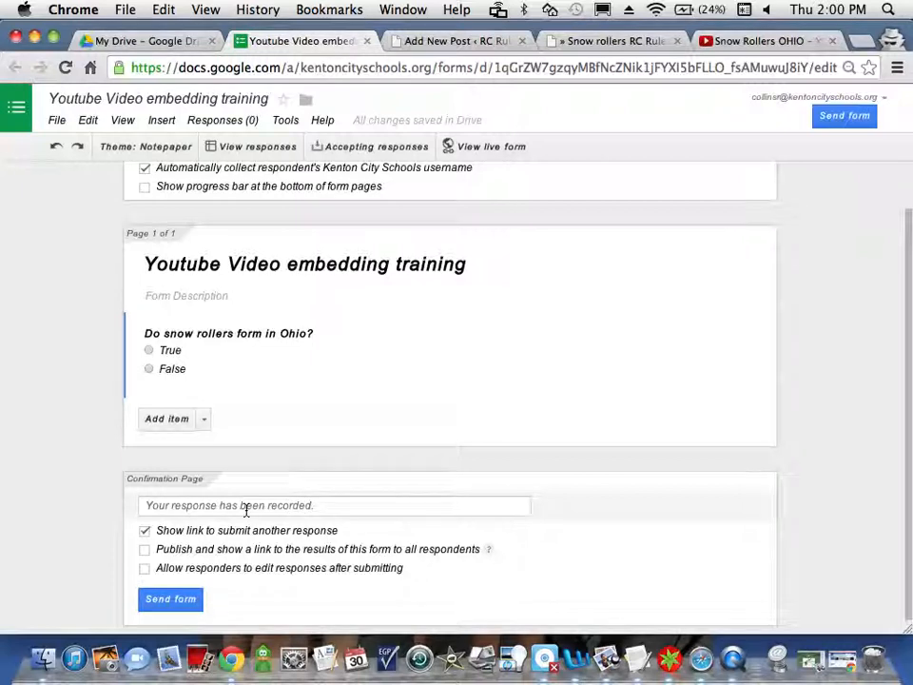
click(145, 530)
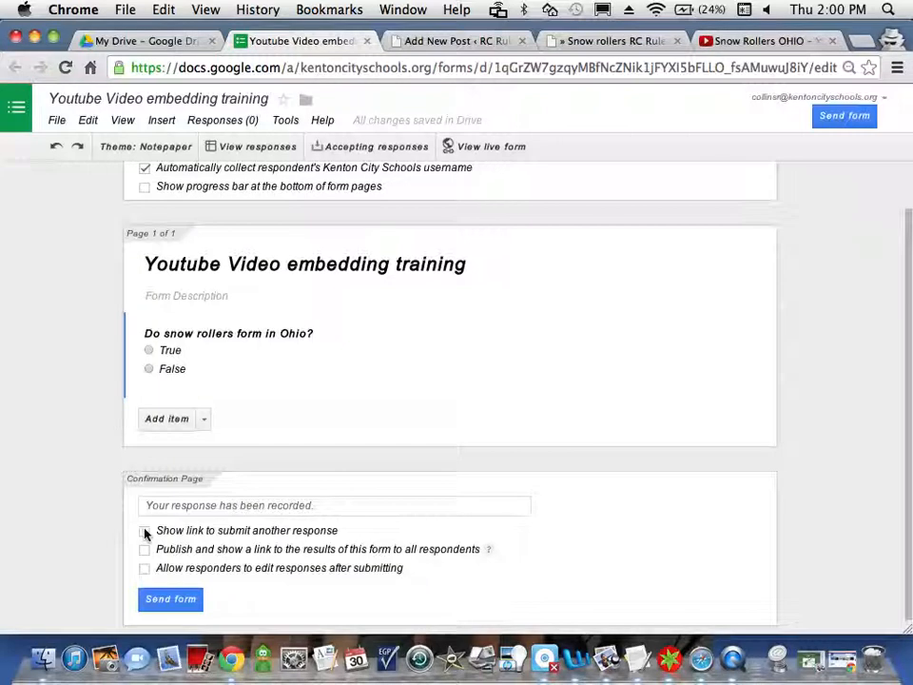
click(144, 552)
click(145, 552)
Send the form by email to the 8th Staff group, including the form in the message and a copy to yourself.
click(170, 601)
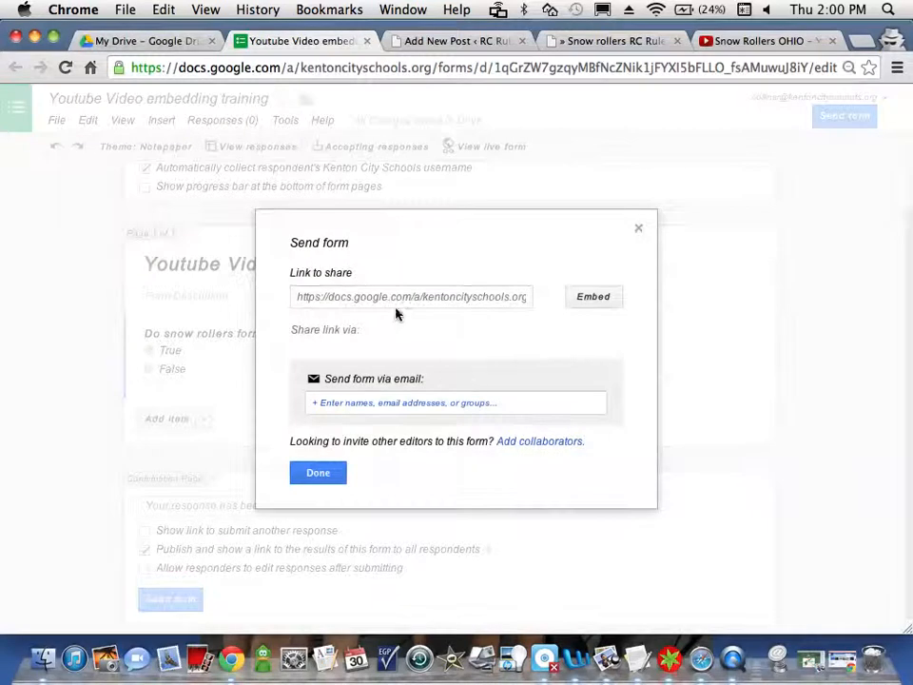
click(343, 405)
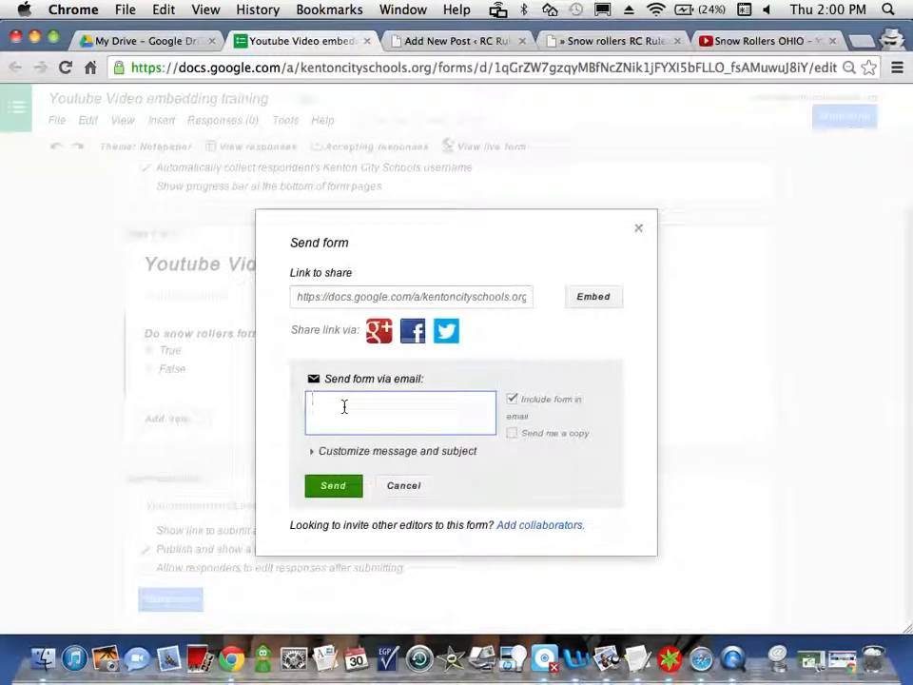
text(8th)
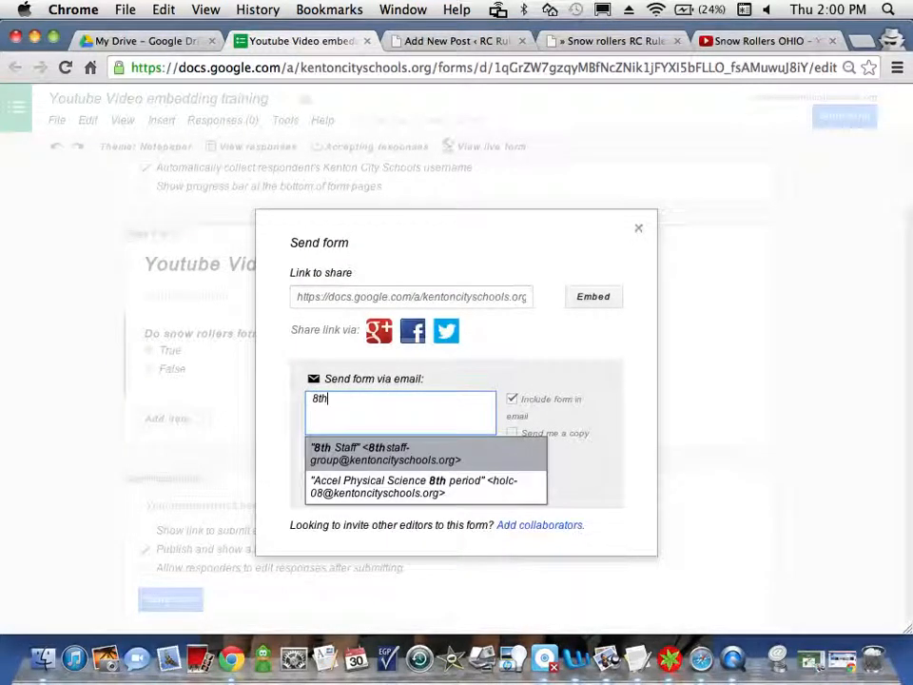
key(Return)
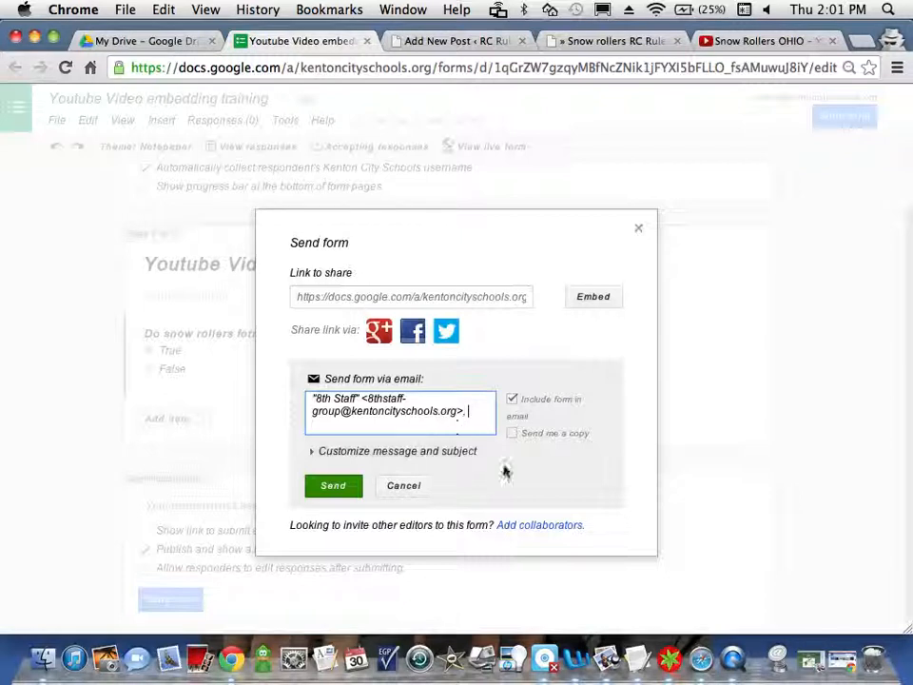
click(513, 434)
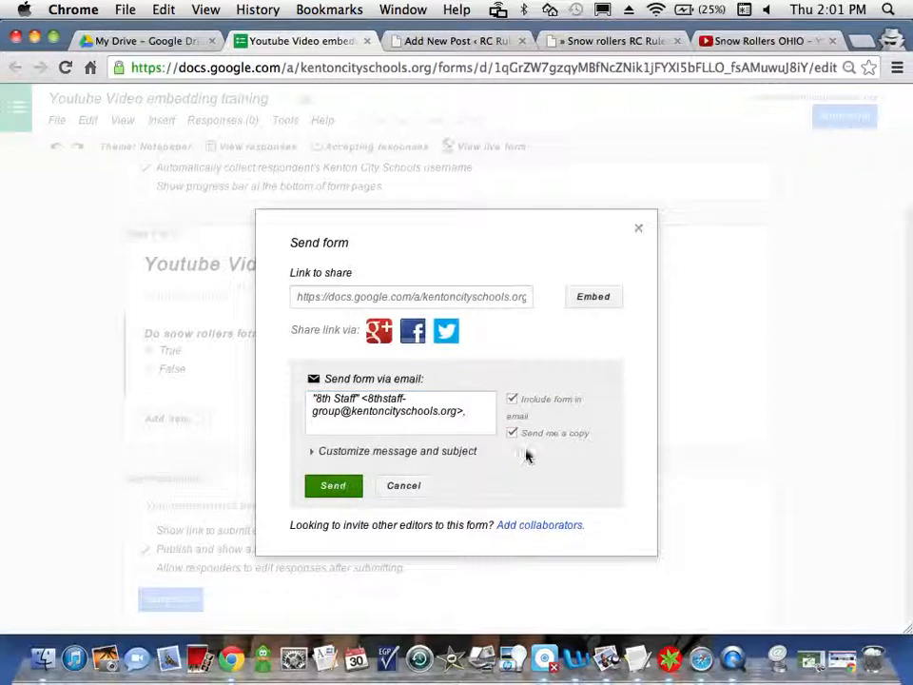
click(350, 489)
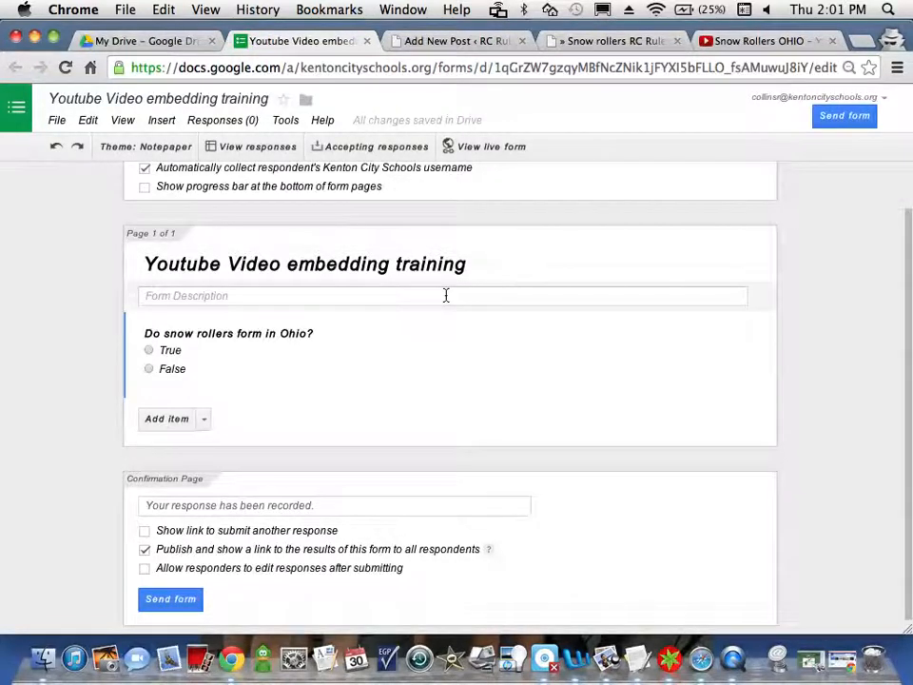
Stop the form from accepting responses and switch accepting responses back on.
scroll(446, 294, up, 2)
scroll(446, 295, down, 2)
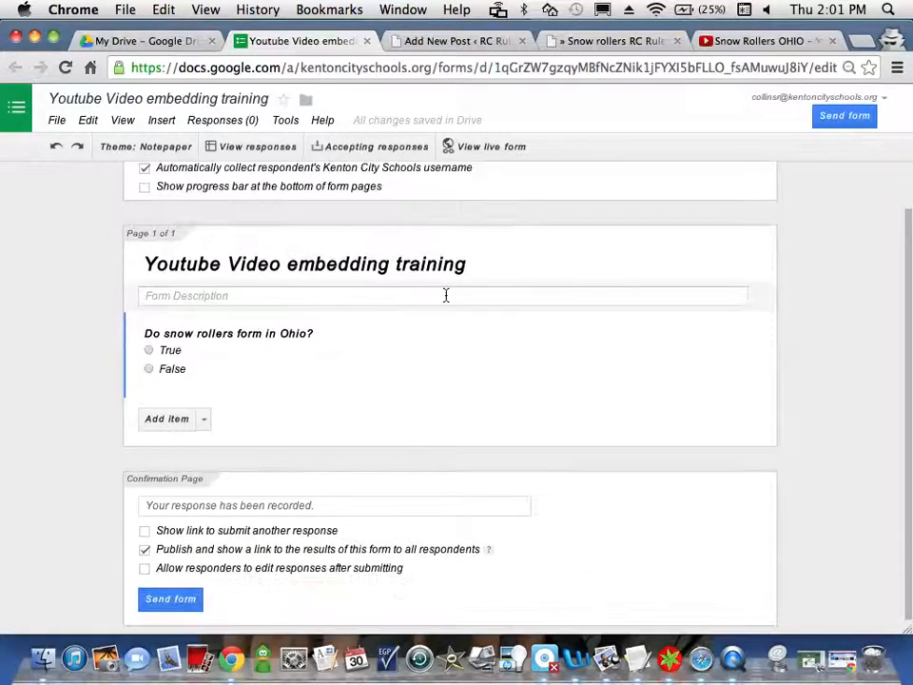
click(358, 149)
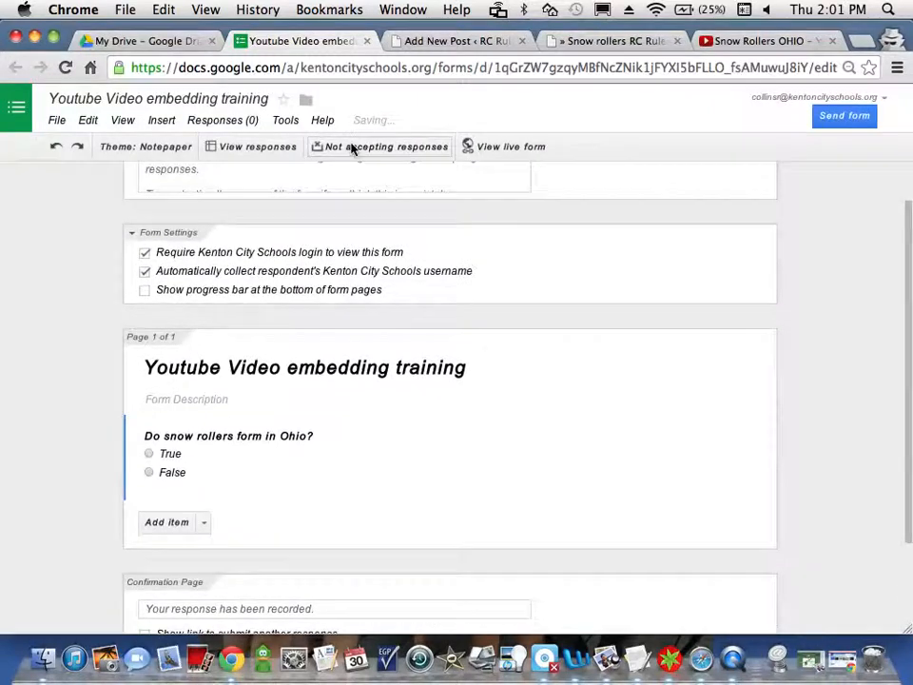
click(352, 147)
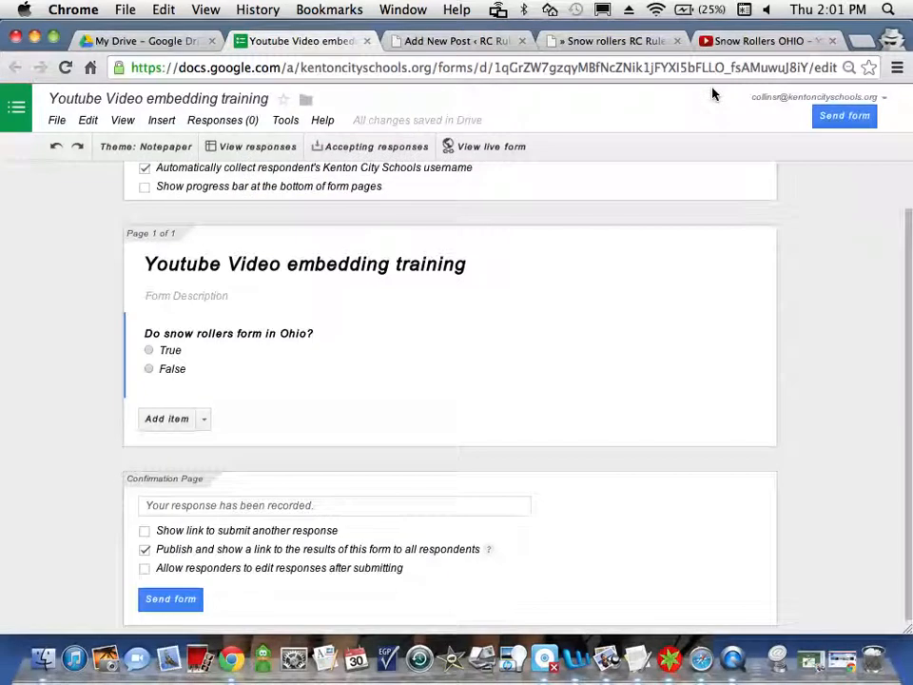
Switch to Gmail in a new browser tab and open the received "Youtube Video embedding training" message.
key(super+t)
text(gmail)
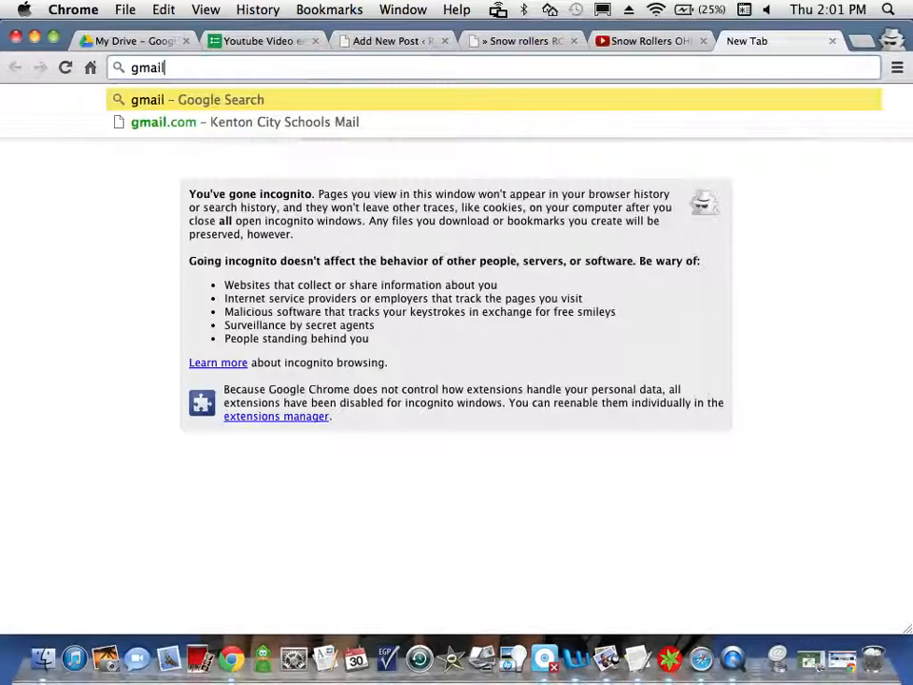
key(Down)
key(Return)
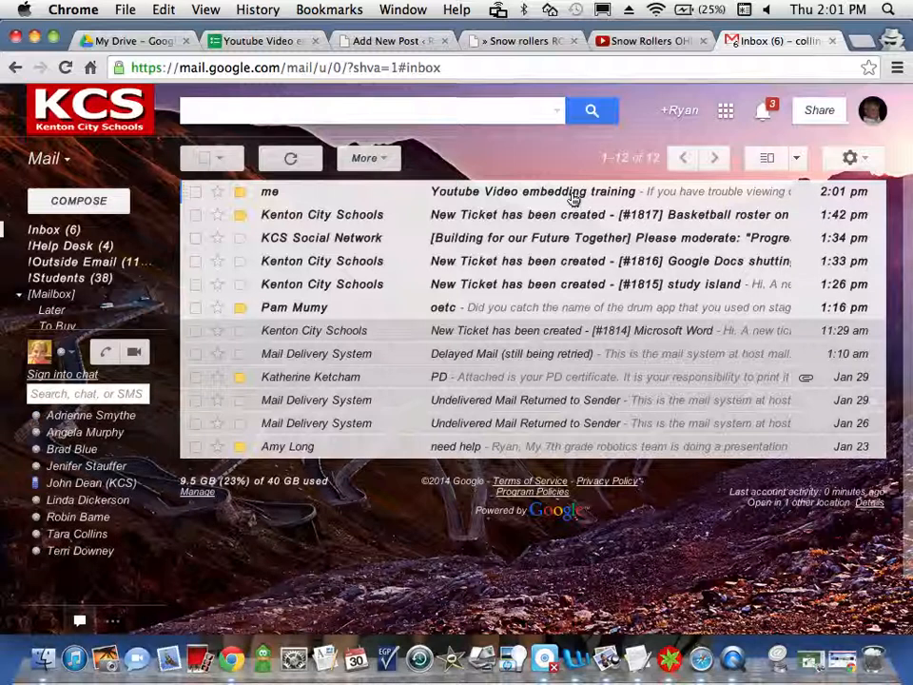
click(574, 196)
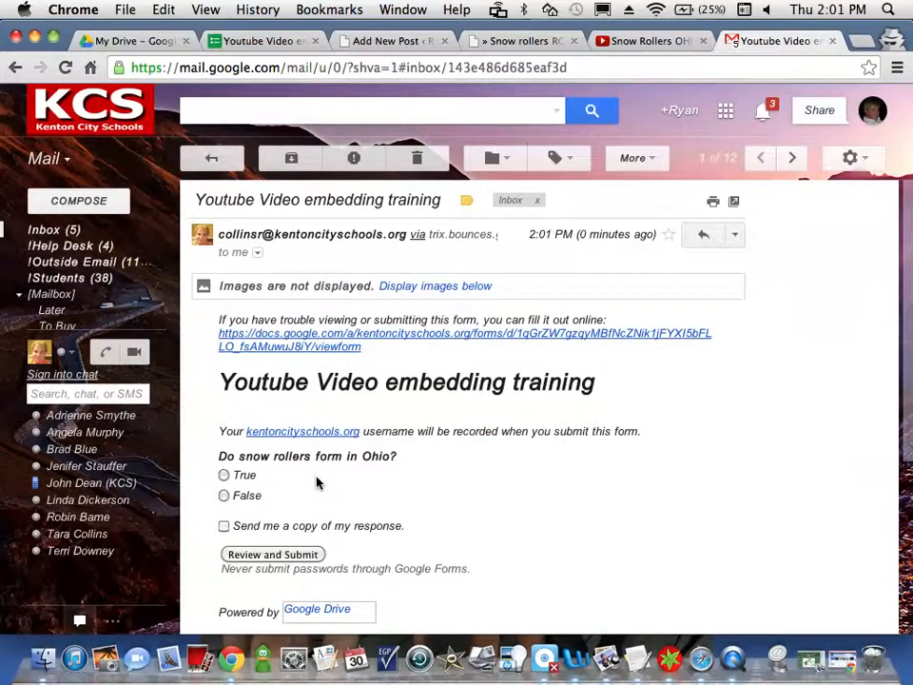
Answer False to the snow rollers question in the emailed form, allow the external submission and submit the response.
scroll(316, 483, down, 3)
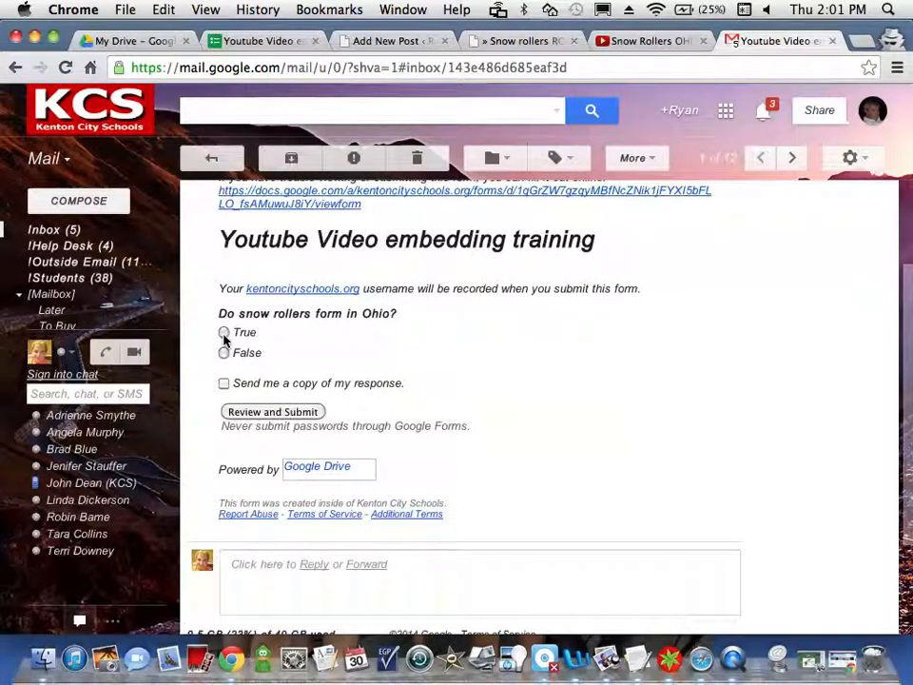
click(224, 353)
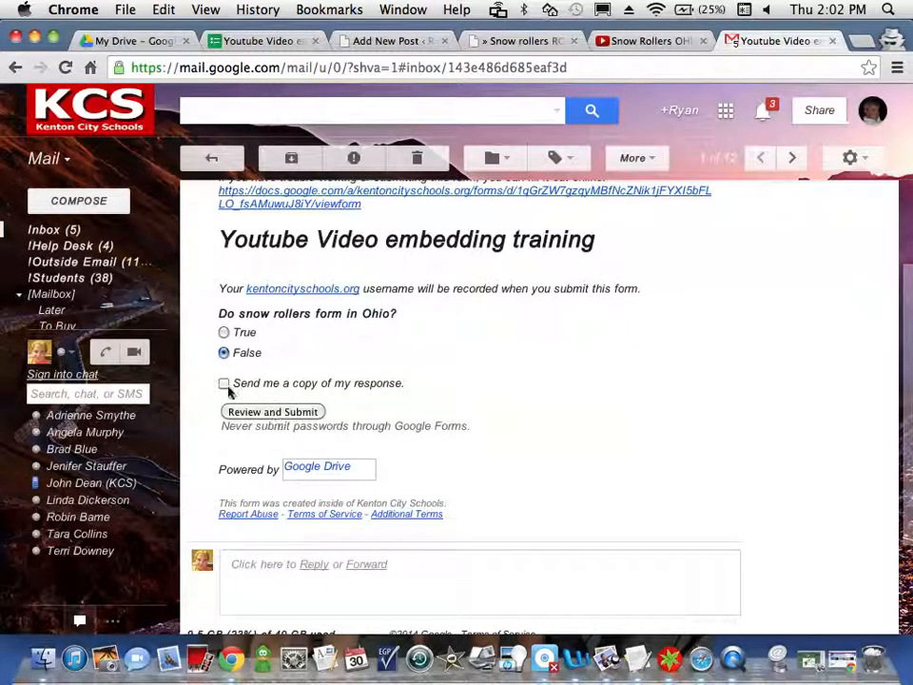
click(253, 413)
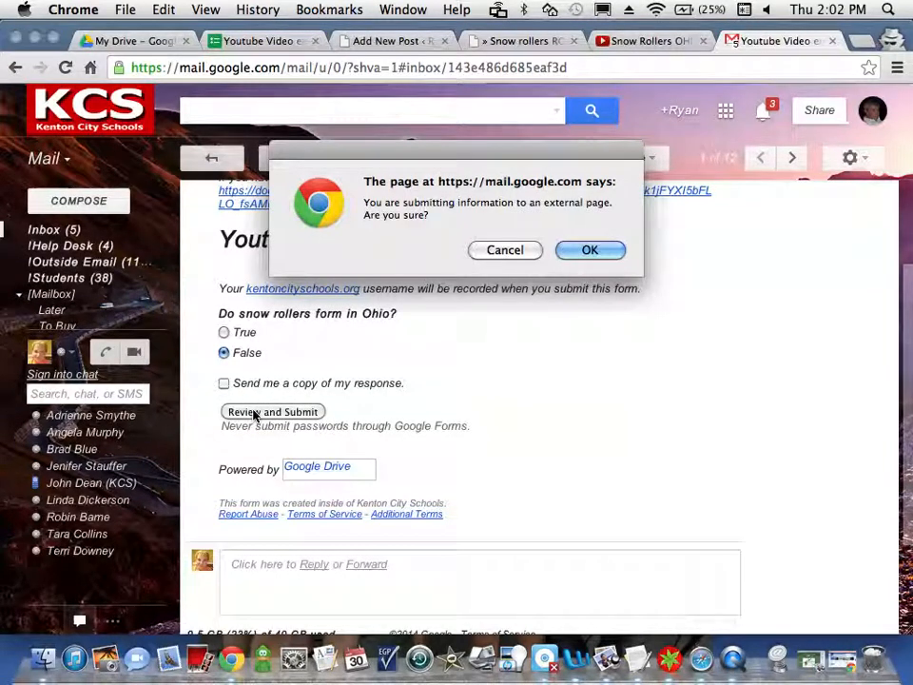
click(577, 252)
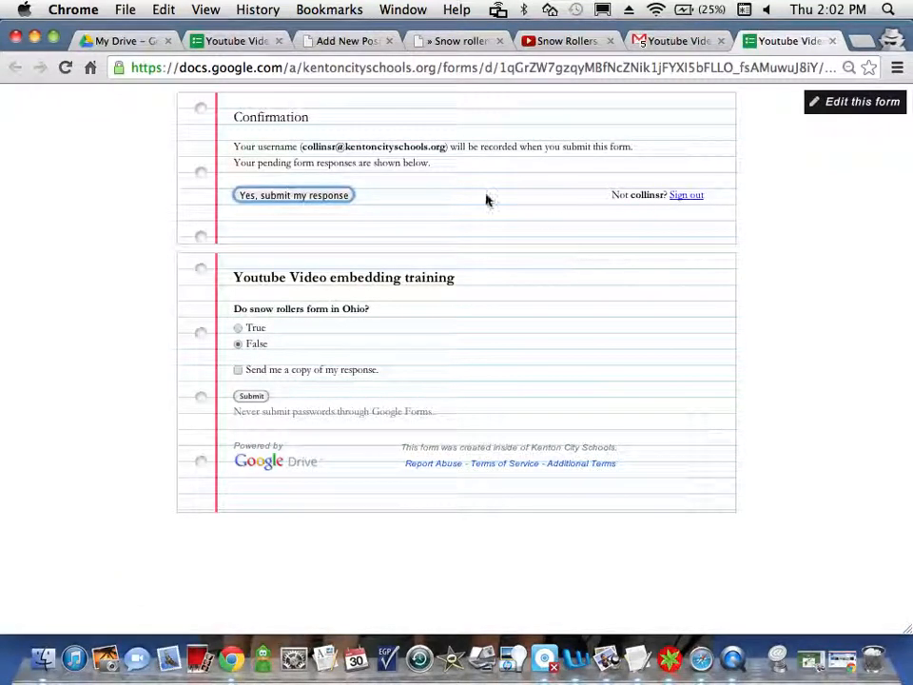
click(291, 195)
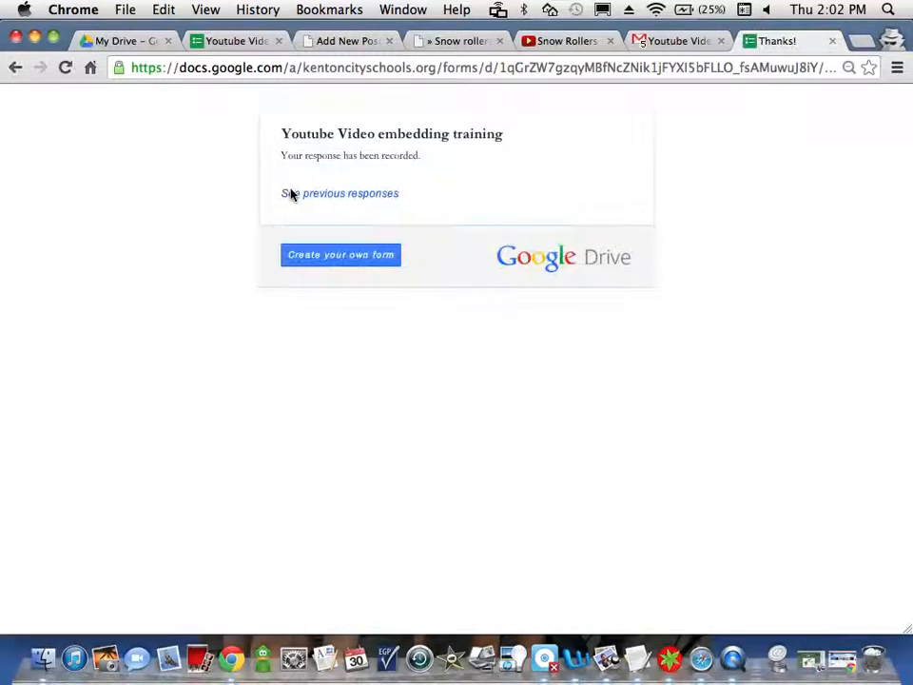
View the summary of previous responses, check the form's responses spreadsheet and return to the summary.
click(353, 195)
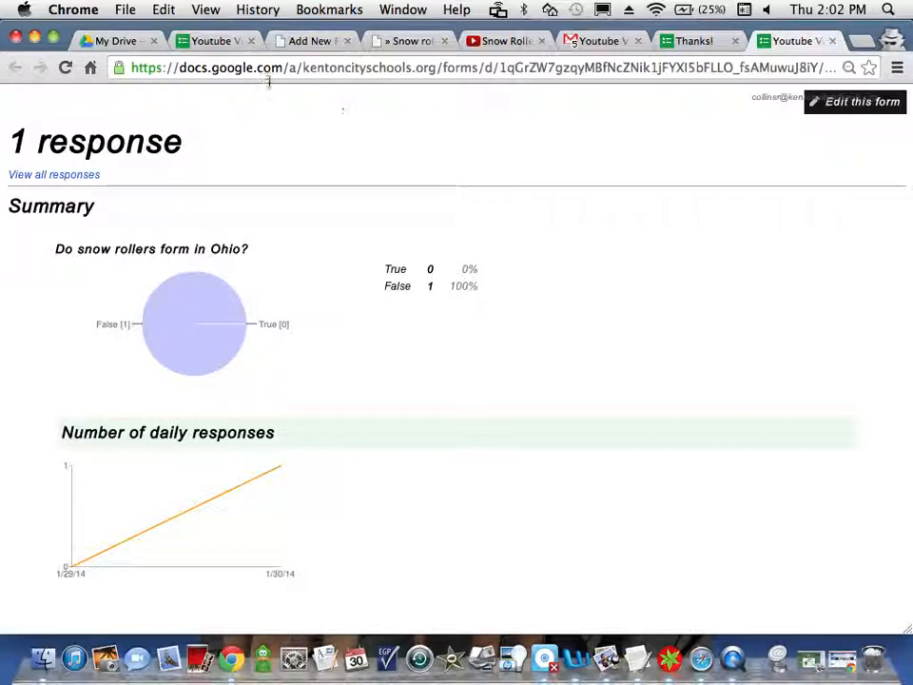
click(64, 71)
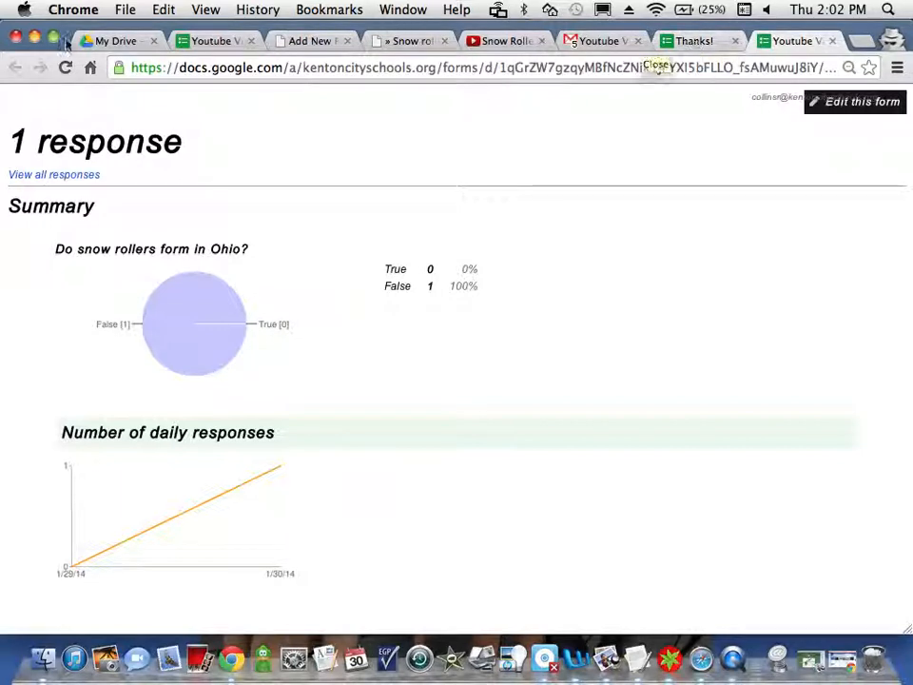
click(207, 36)
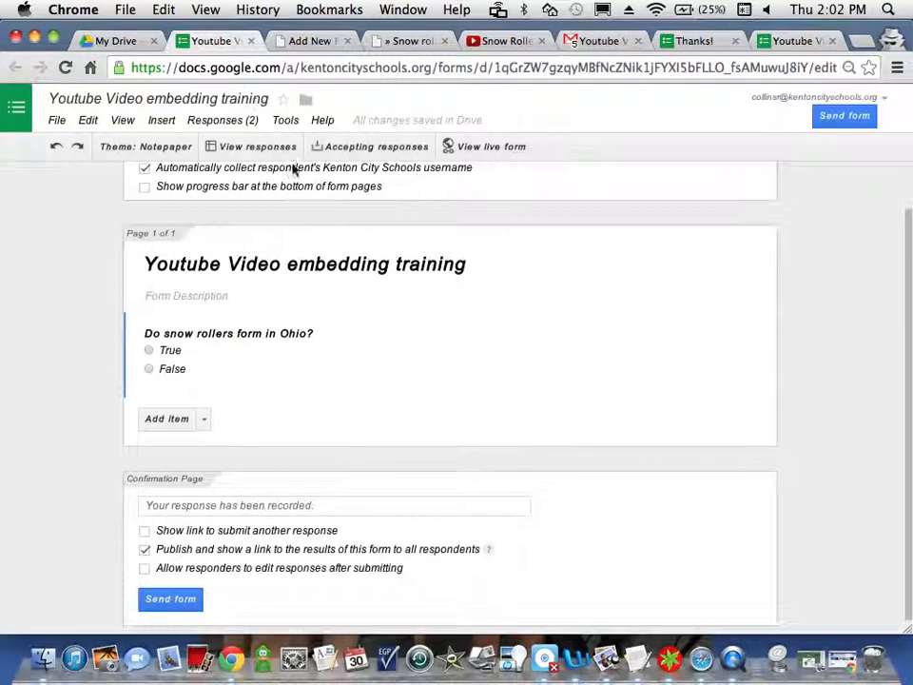
click(265, 152)
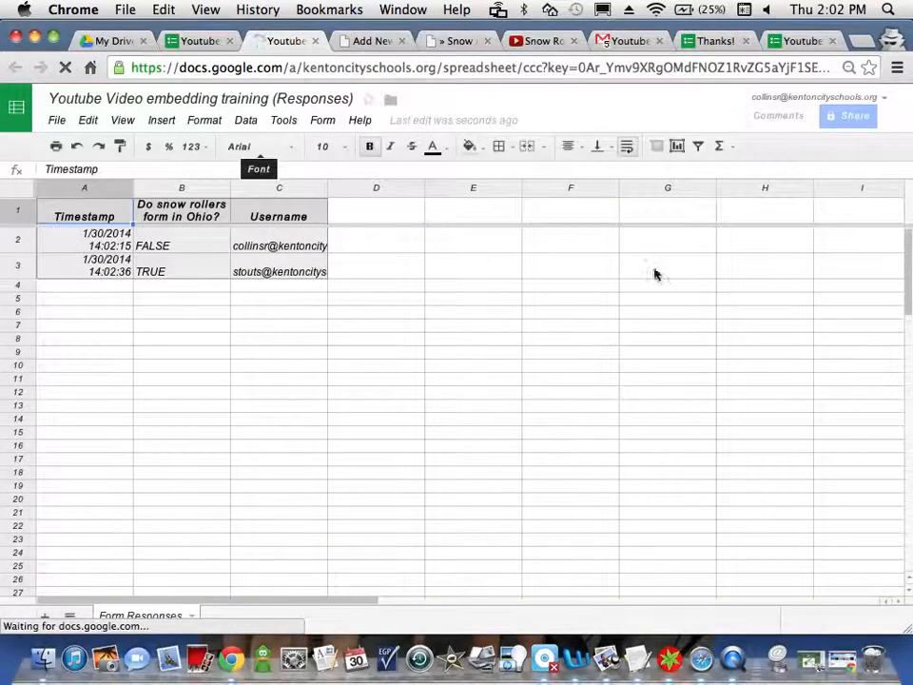
click(799, 40)
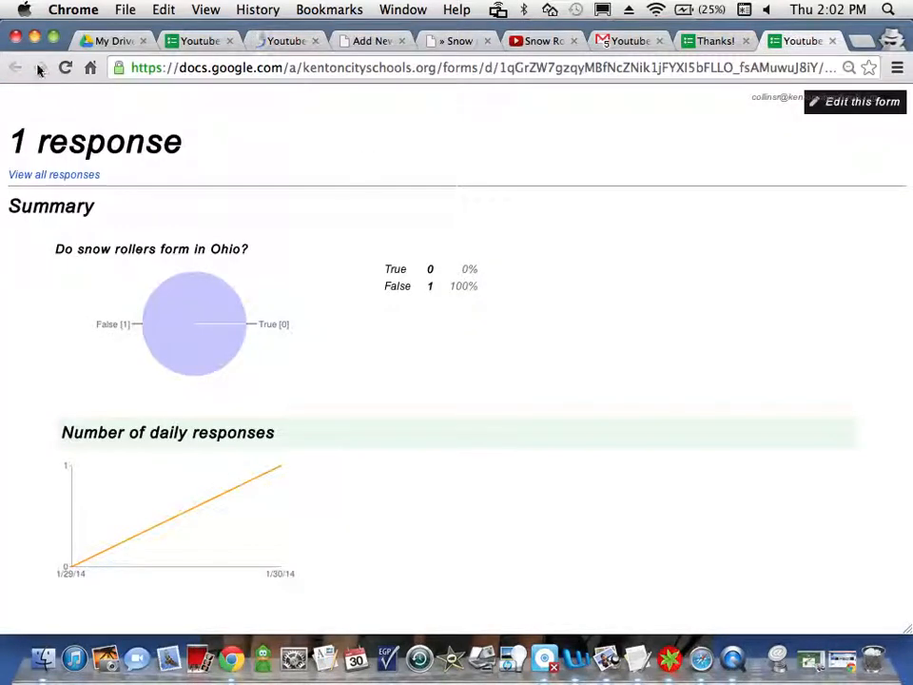
Refresh the form's response summary and review the individual answers in the linked responses spreadsheet.
click(65, 68)
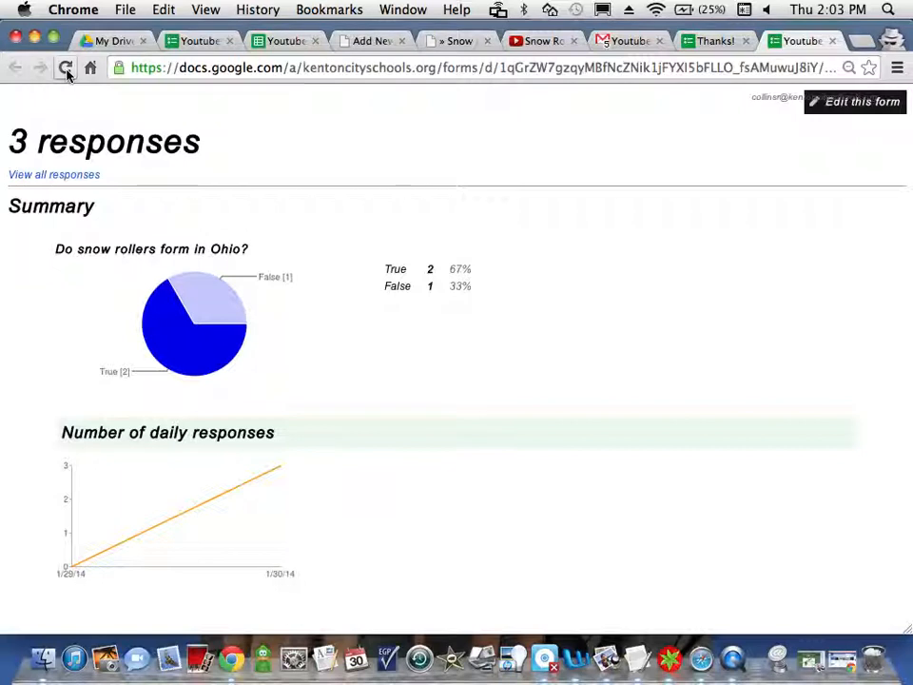
click(60, 180)
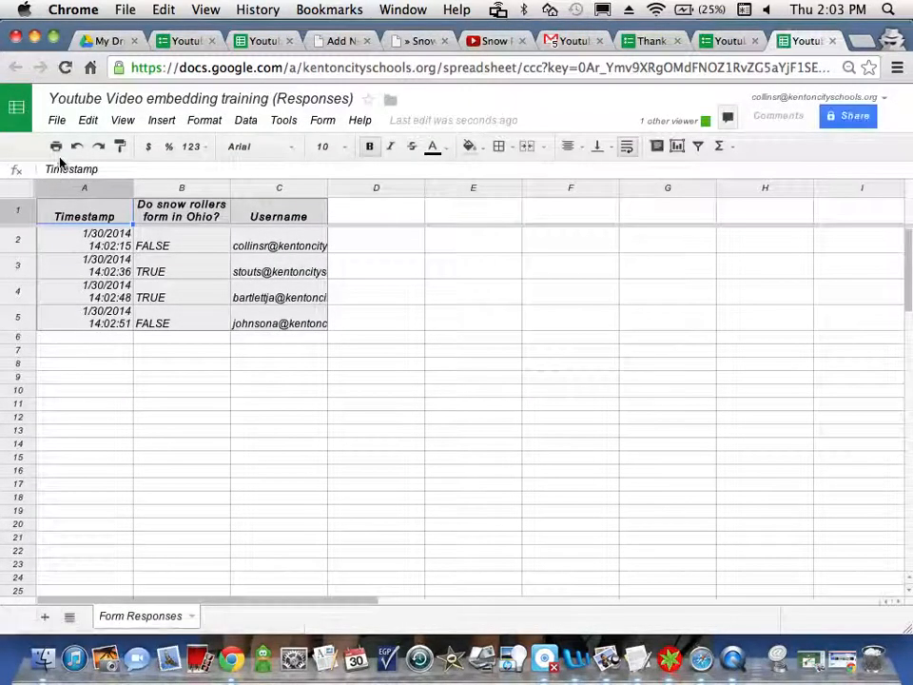
click(727, 41)
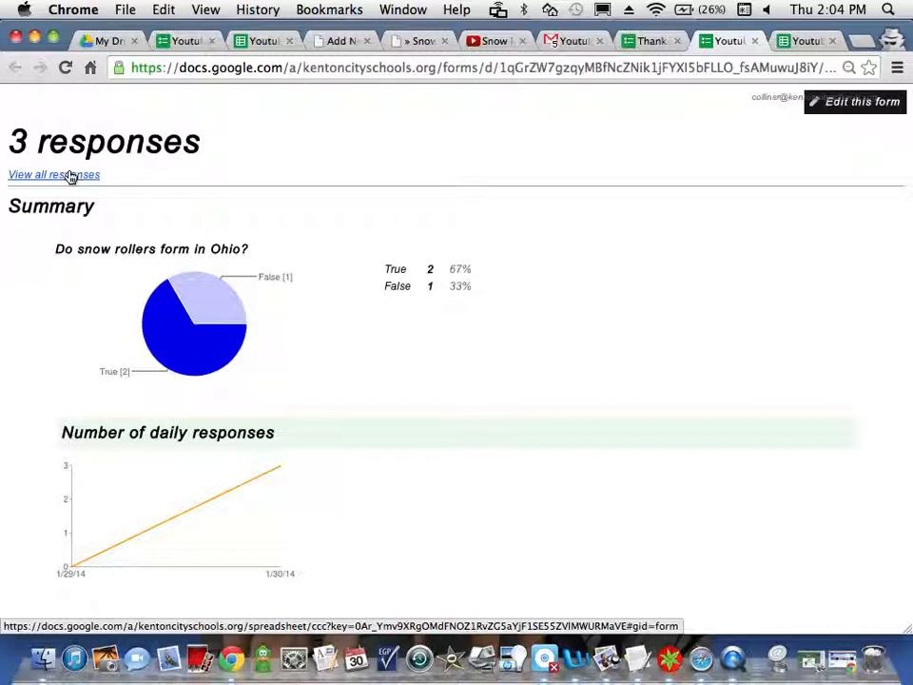
click(70, 175)
click(805, 41)
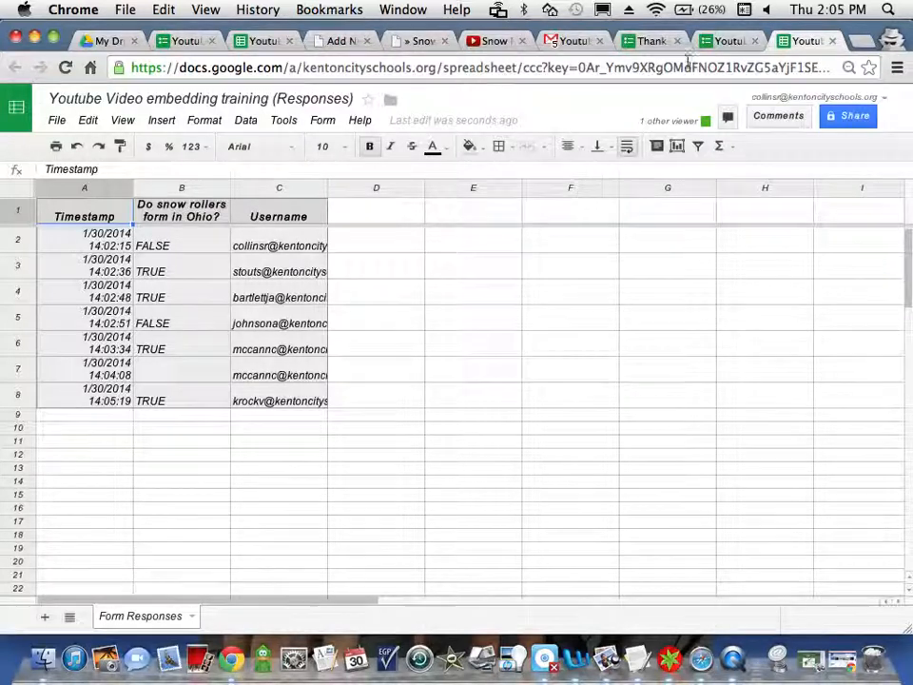
Revisit the response summary and the submitted form's confirmation page with its link to previous responses.
click(722, 43)
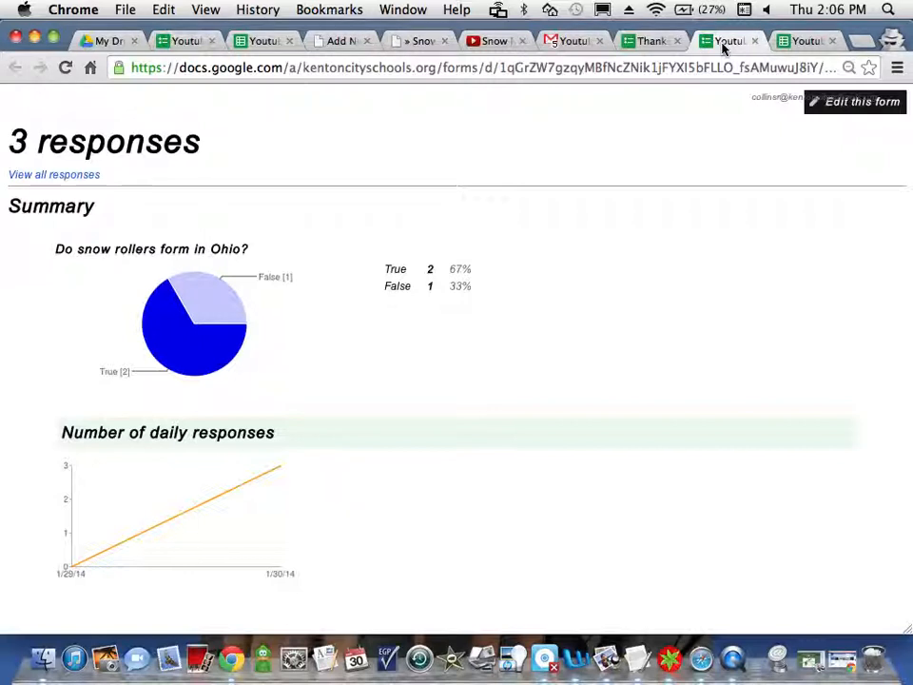
click(649, 41)
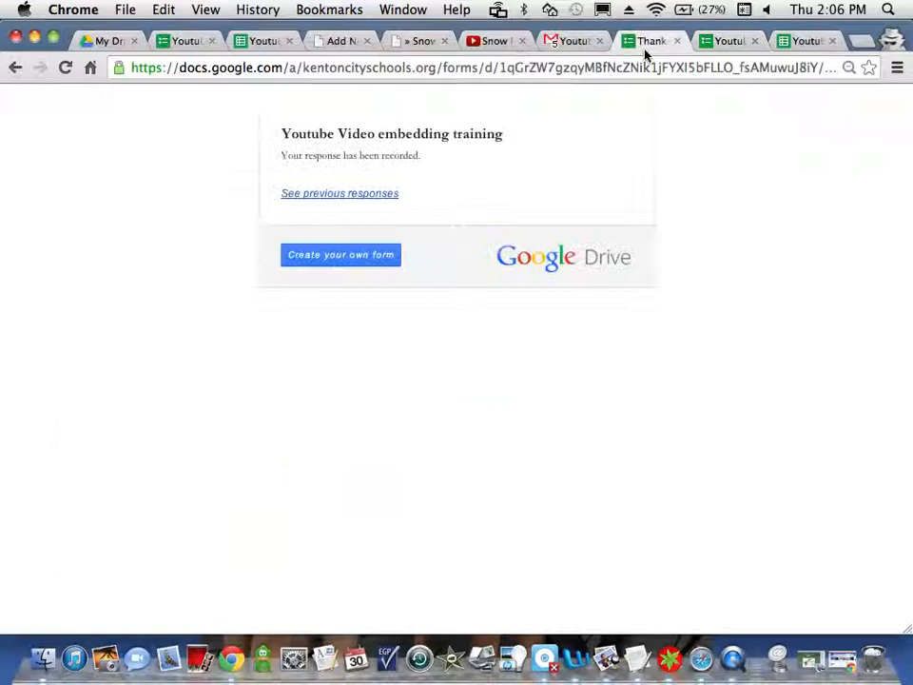
click(386, 194)
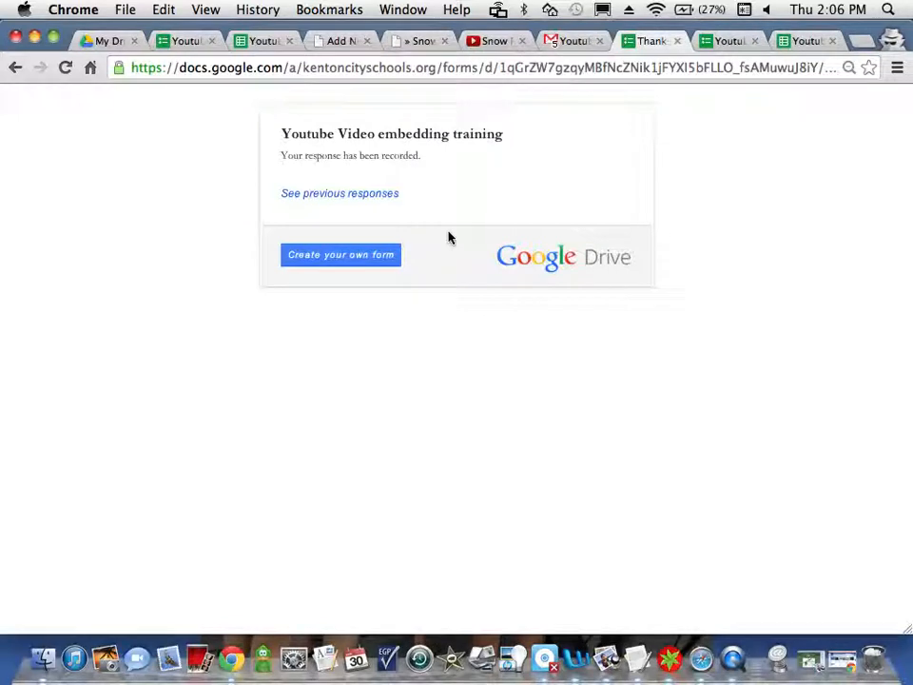
Hide the browser to reveal the desktop and switch to QuickTime Player.
key(super+Tab)
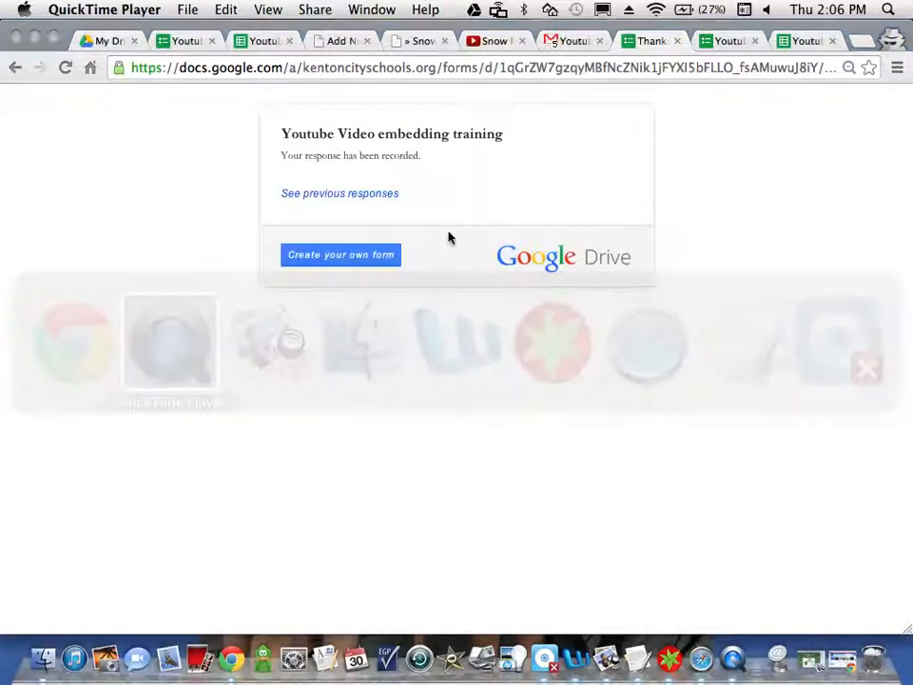
click(455, 33)
key(super+h)
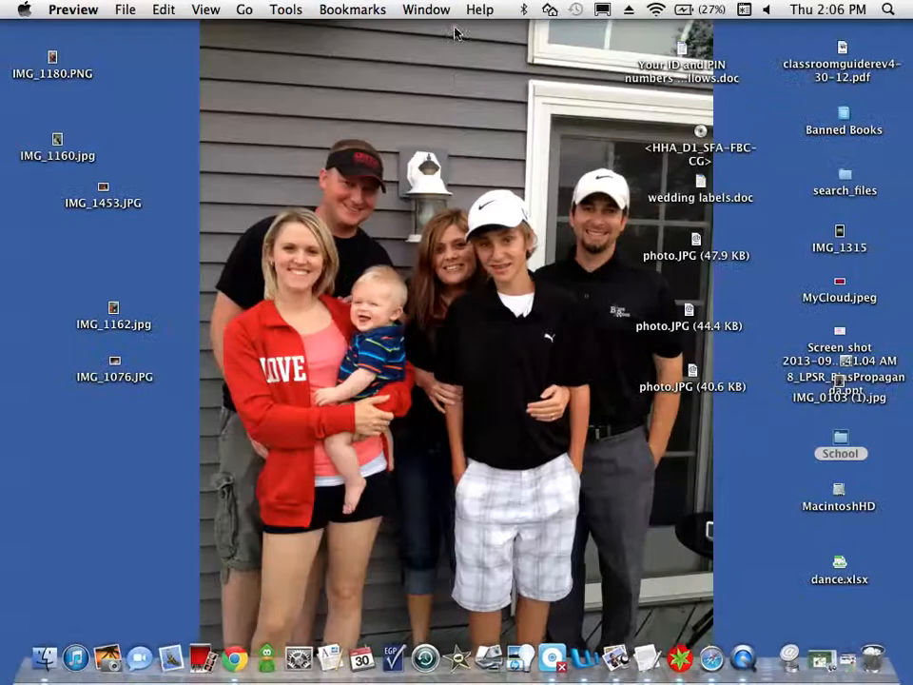
click(758, 658)
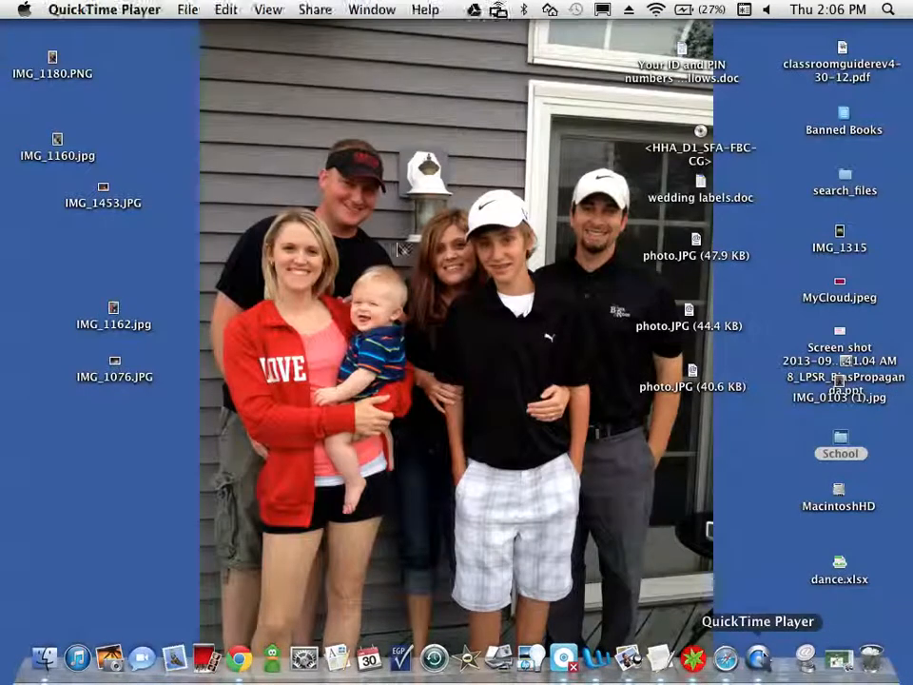
Show the Export Progress window in QuickTime Player and keep QuickTime Player as the active application.
key(super+shift+slash)
key(Escape)
click(392, 8)
click(400, 97)
click(379, 10)
mouse_move(168, 7)
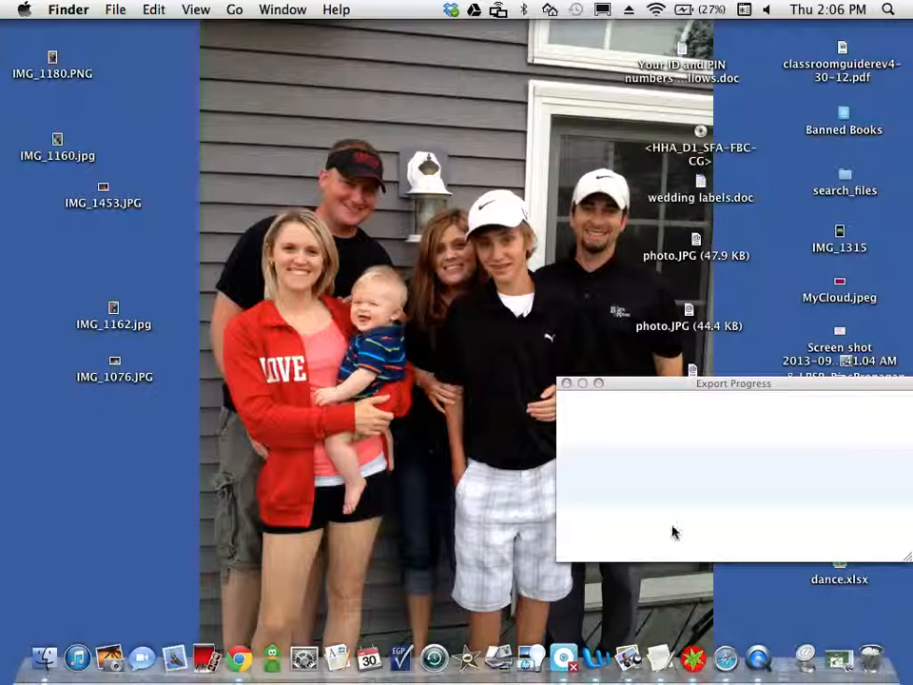
click(758, 658)
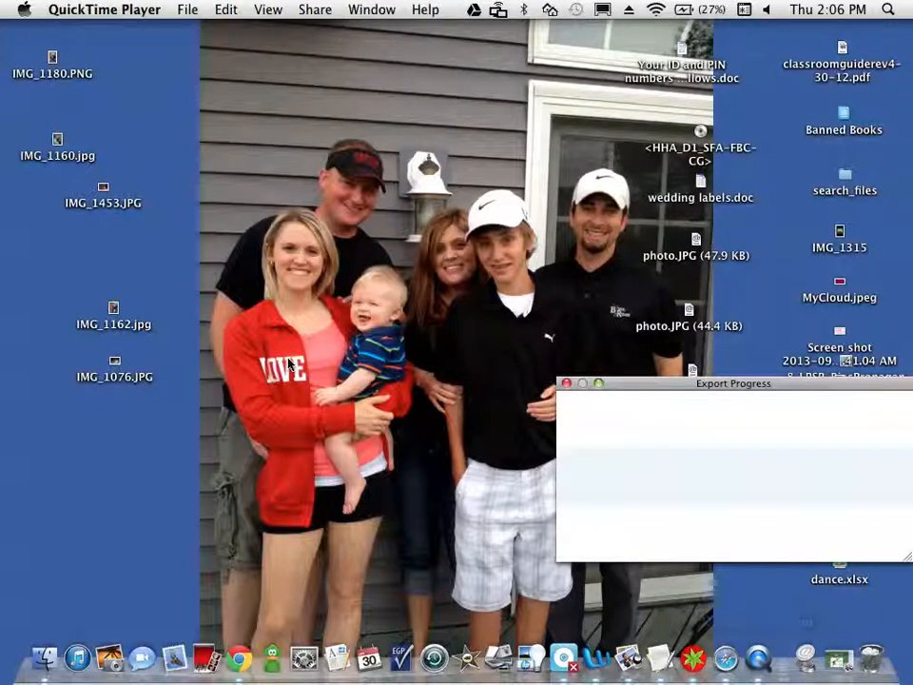
key(super+Tab)
key(super+Tab)
key(super+Tab)
key(super+Tab)
key(super+Tab)
key(super+Tab)
key(super+Tab)
key(super+Tab)
key(super+Tab)
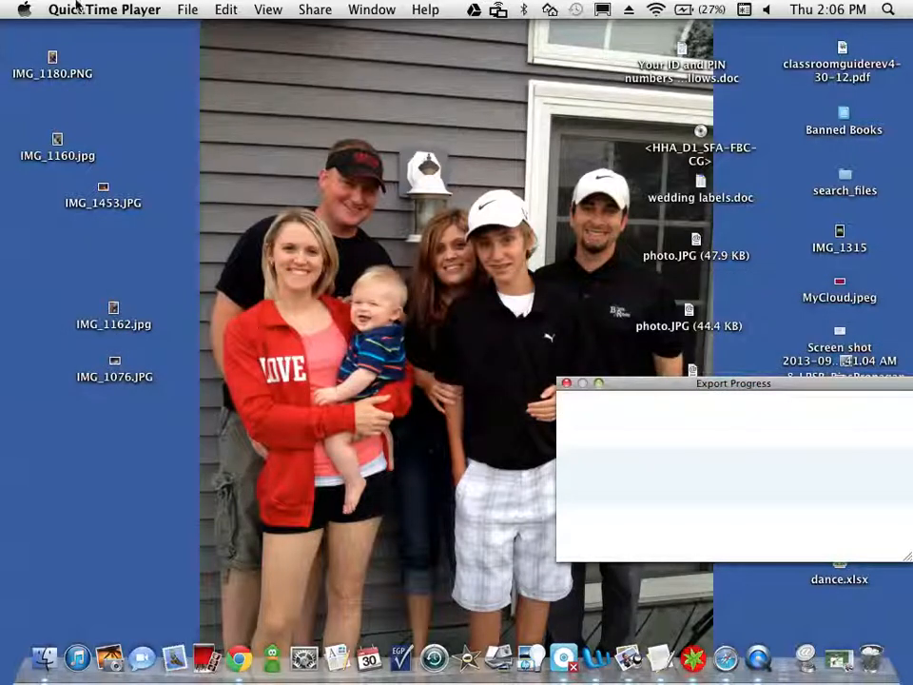
click(77, 7)
mouse_move(187, 9)
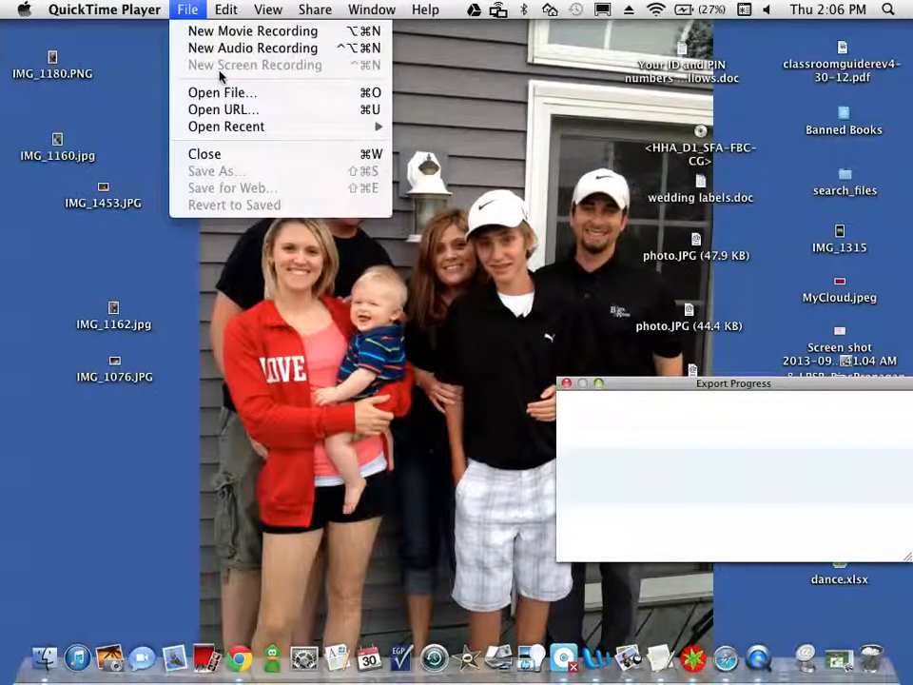
click(425, 292)
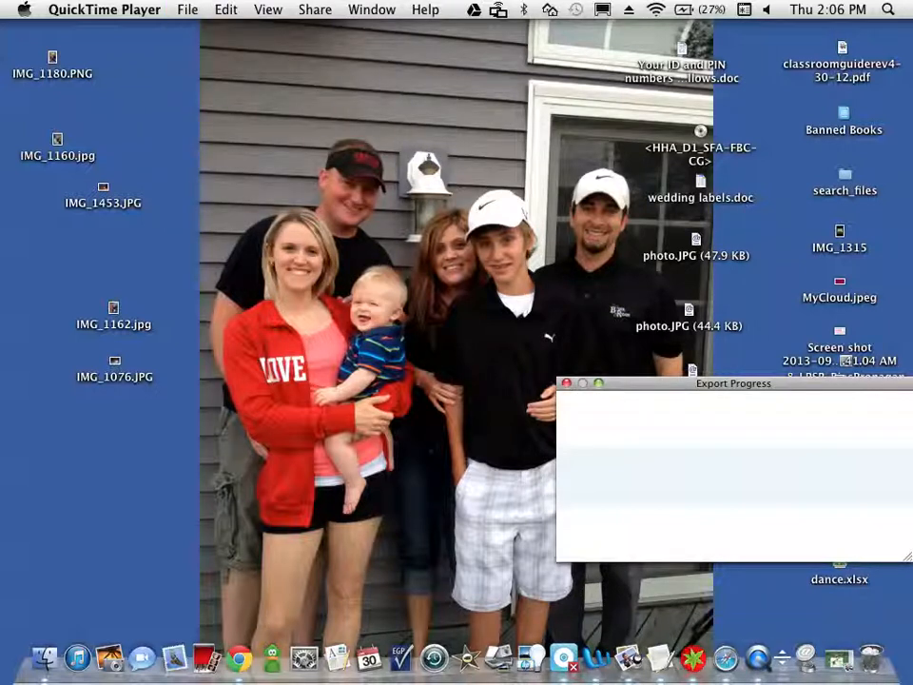
Shrink the Dock and quit QuickTime Player while the screen recording is in progress.
drag(783, 659, 783, 679)
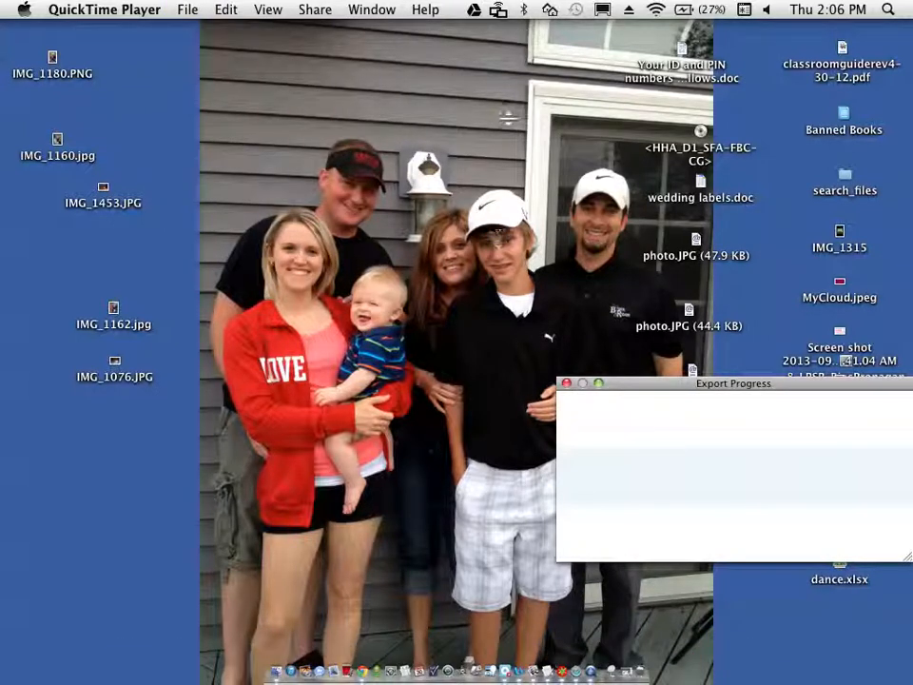
key(super+q)
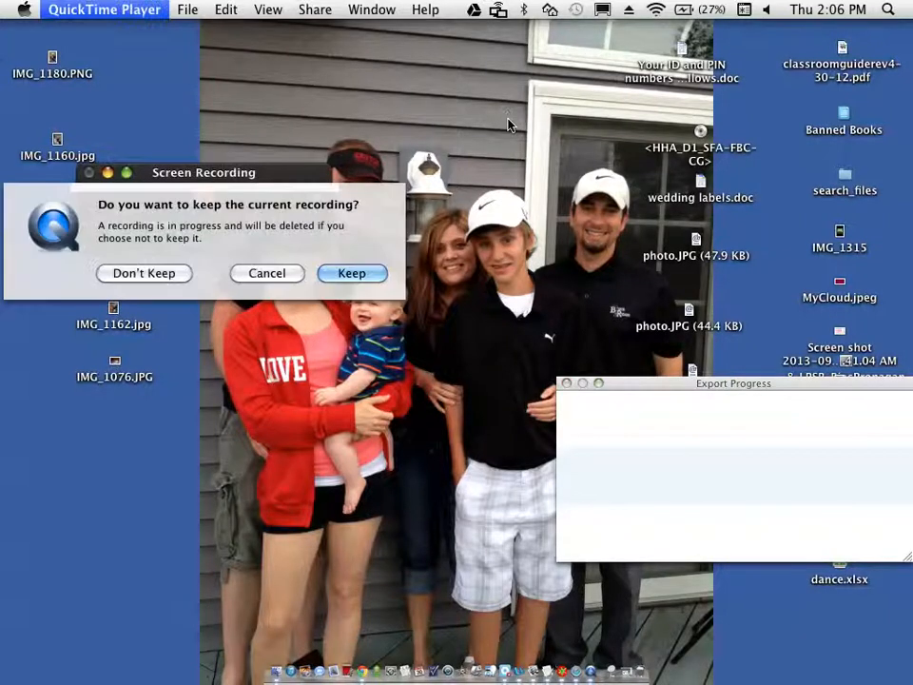